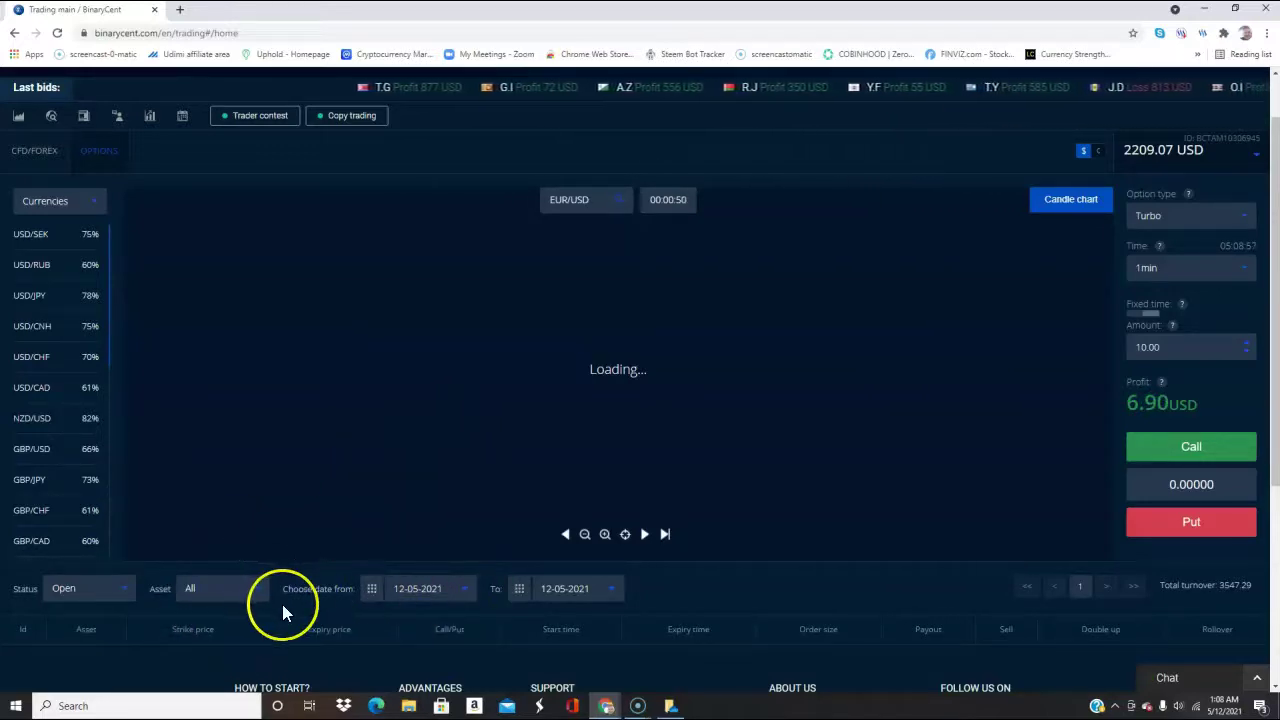
Step: Chart USD/JPY, then switch the asset list to Crypto and chart Ethereum, then XRP/USD
click(28, 295)
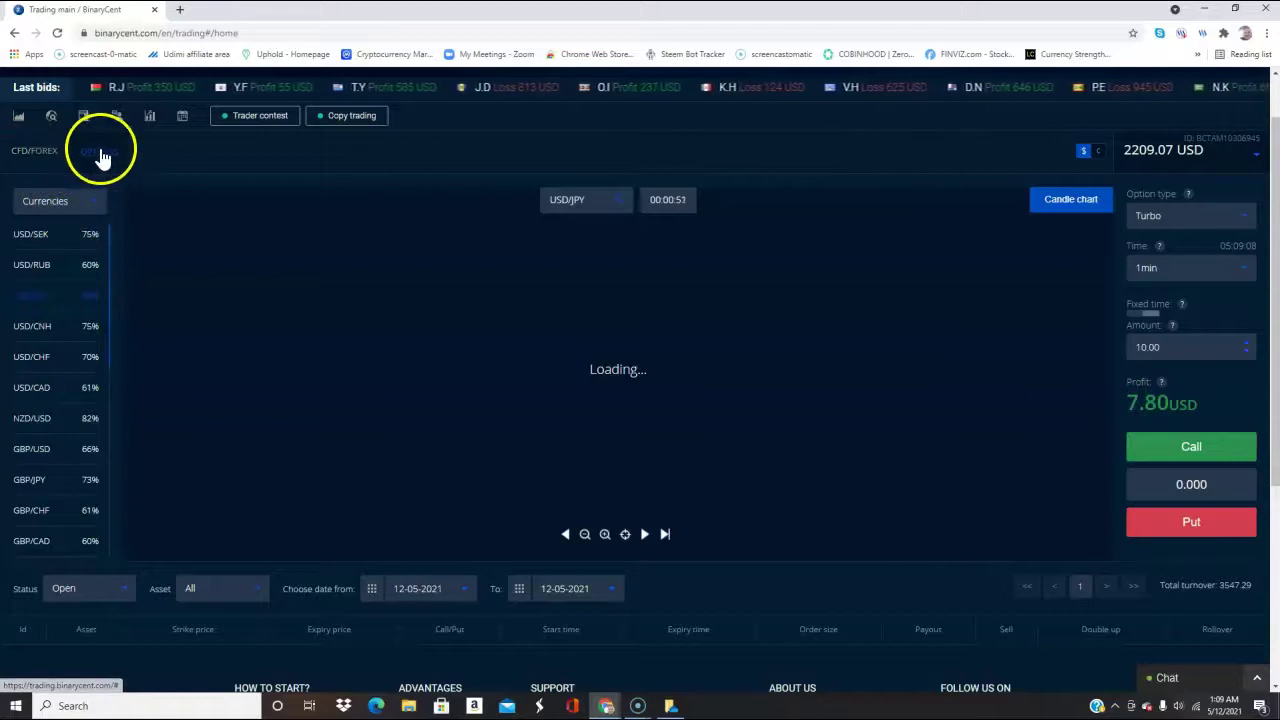
click(80, 215)
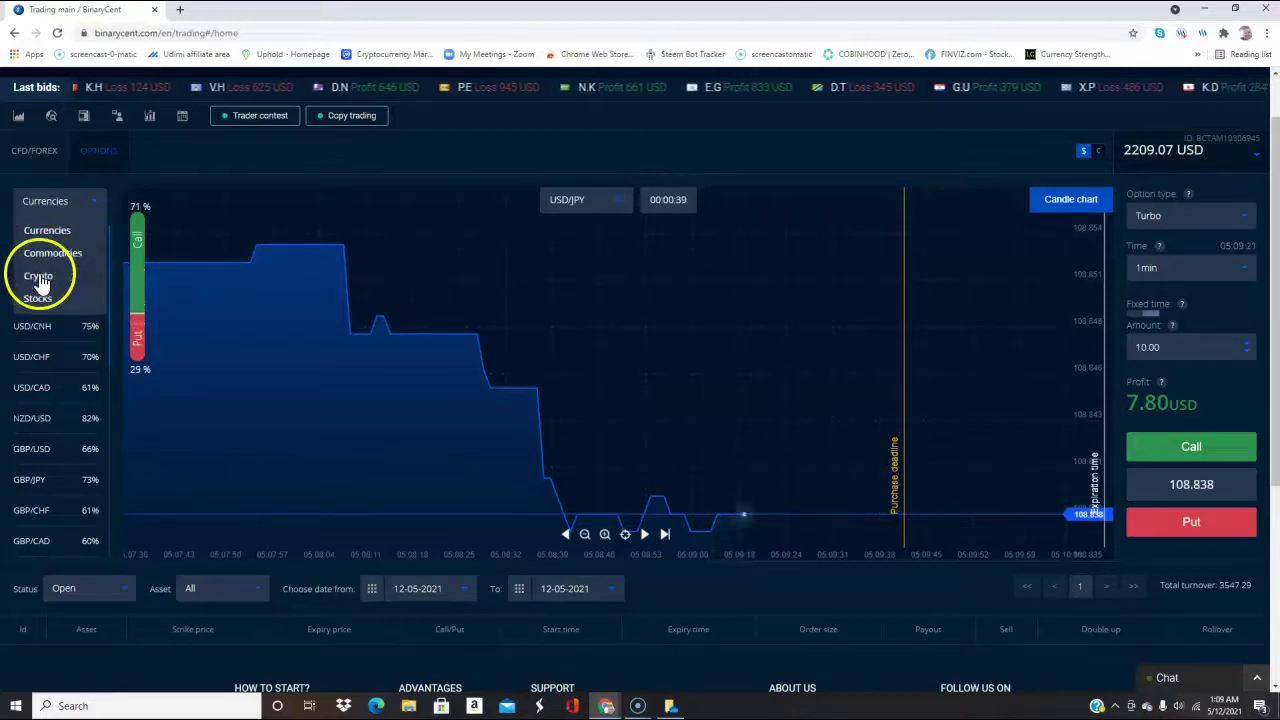
click(39, 277)
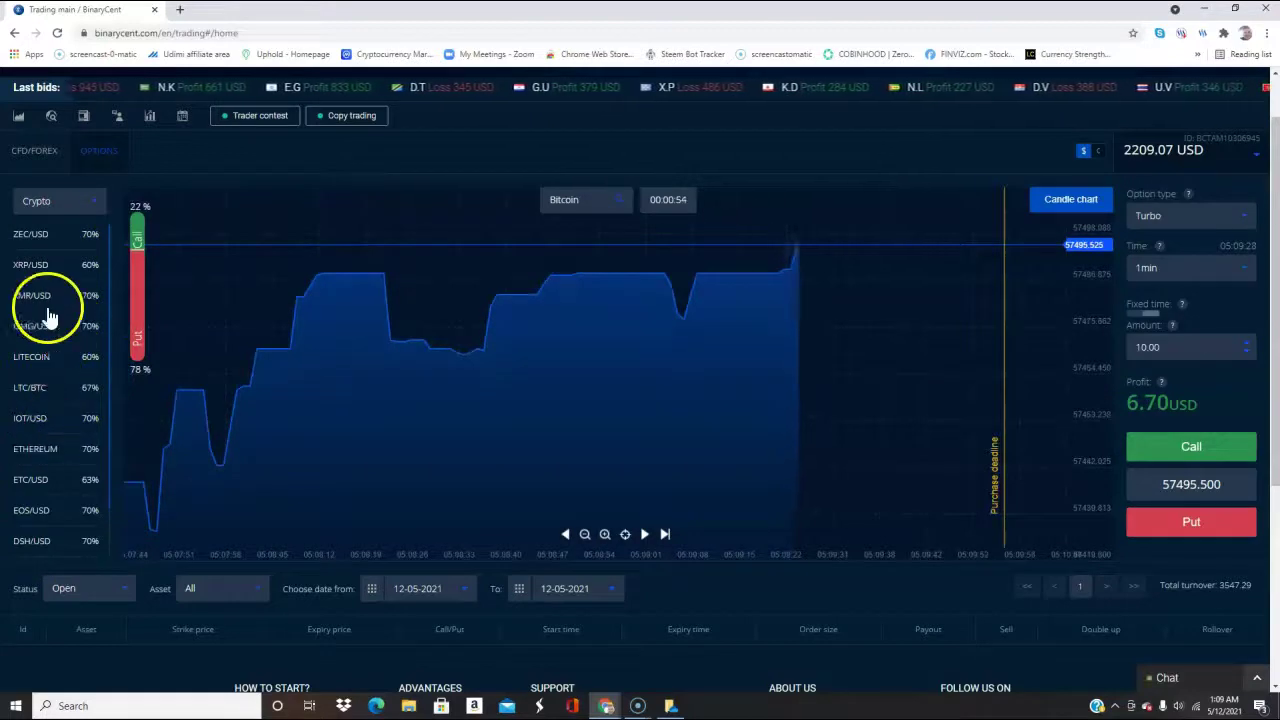
click(57, 457)
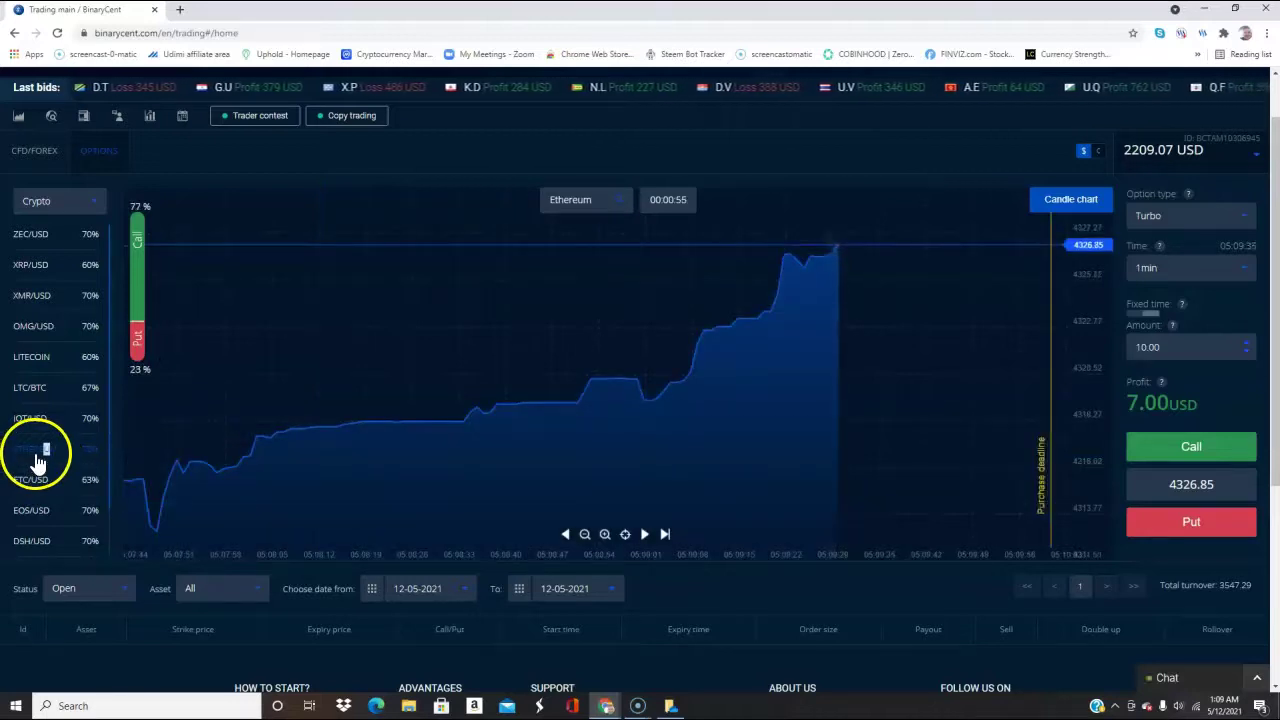
click(37, 460)
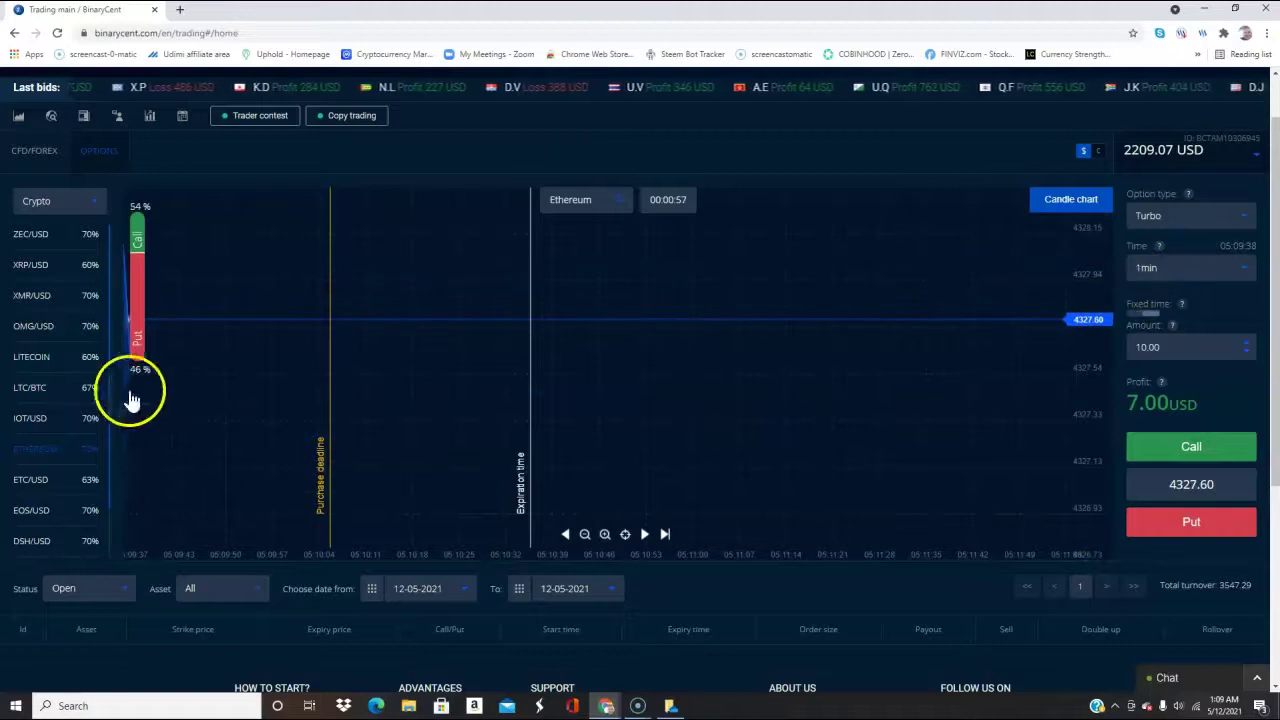
click(38, 266)
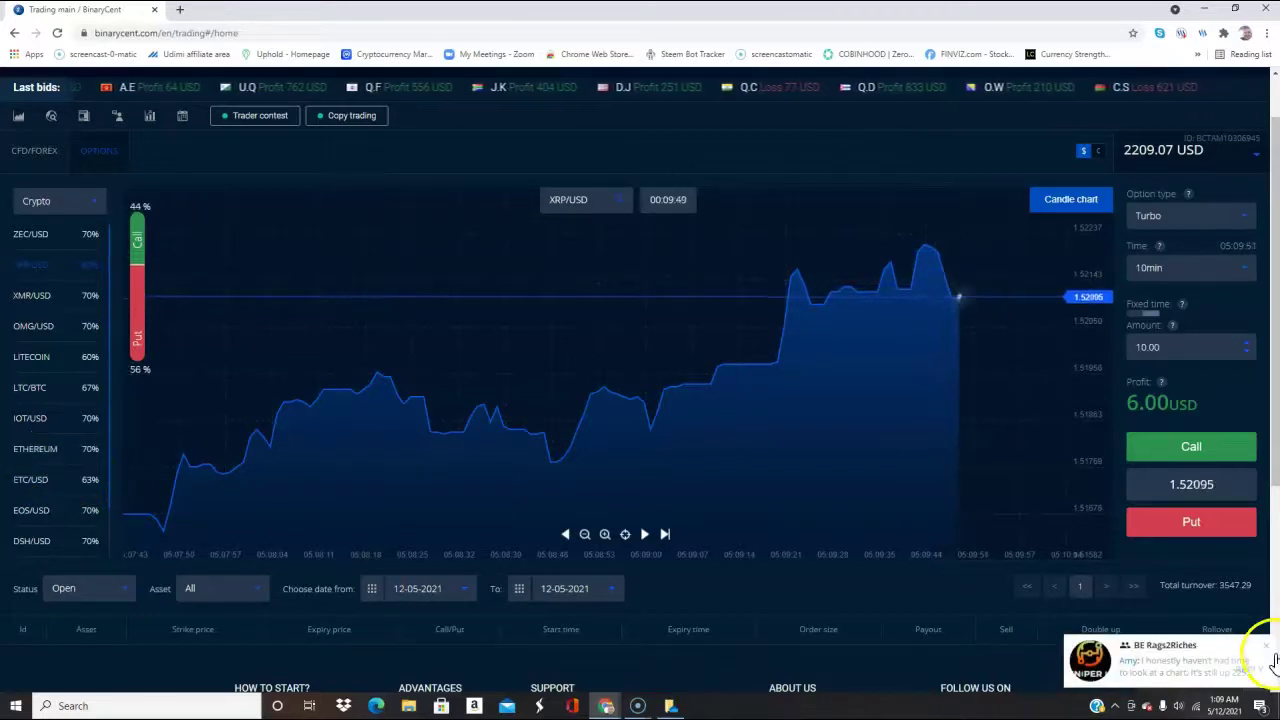
Step: Dismiss the chat notification and switch the asset list to Currencies
click(1268, 646)
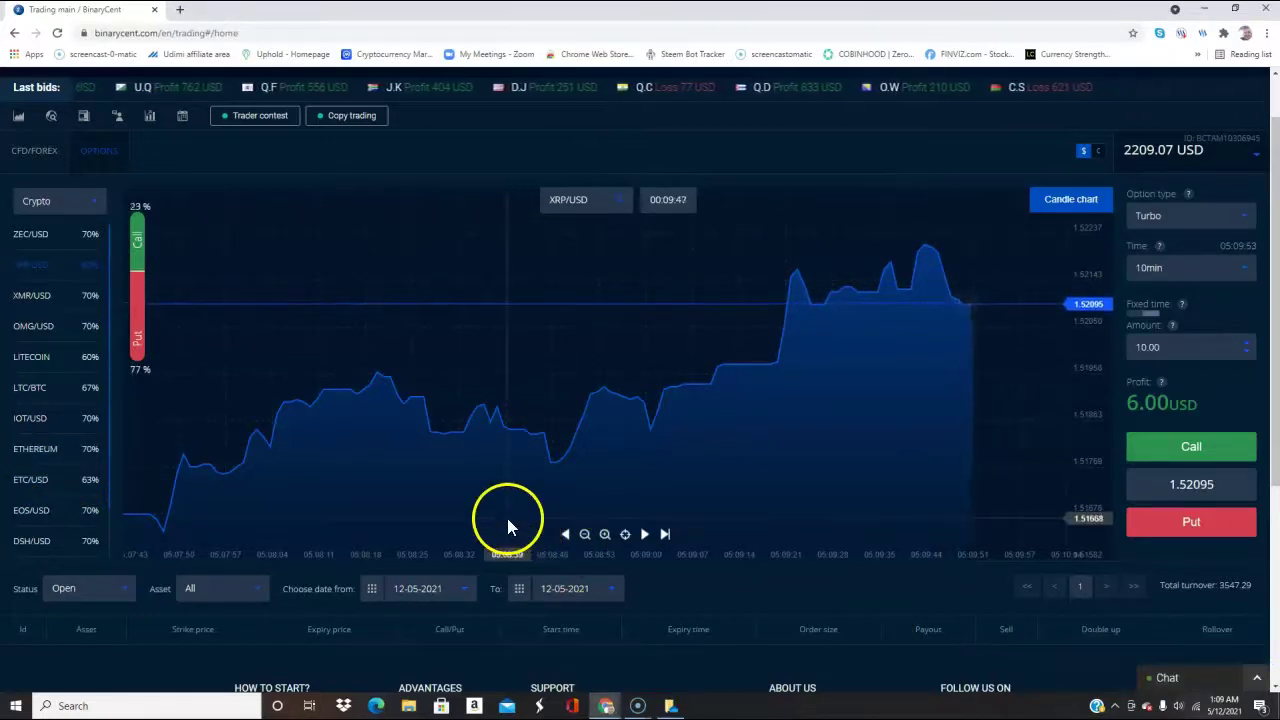
click(90, 204)
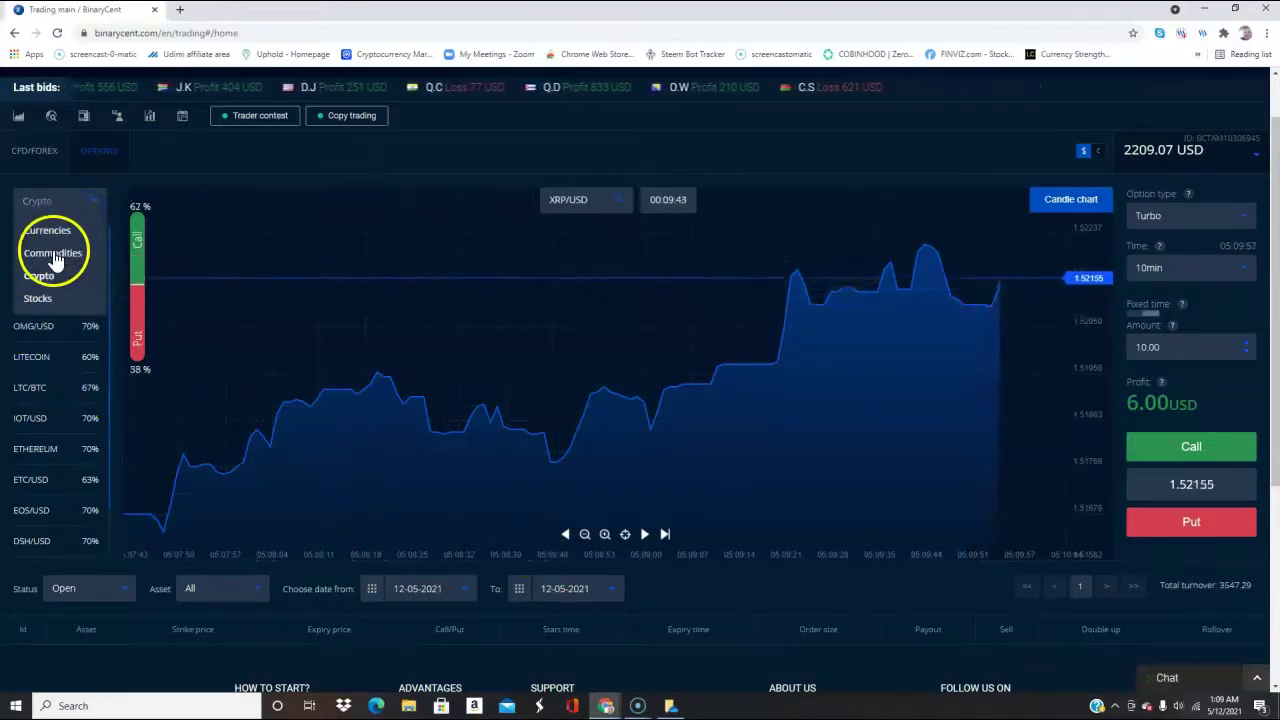
click(57, 240)
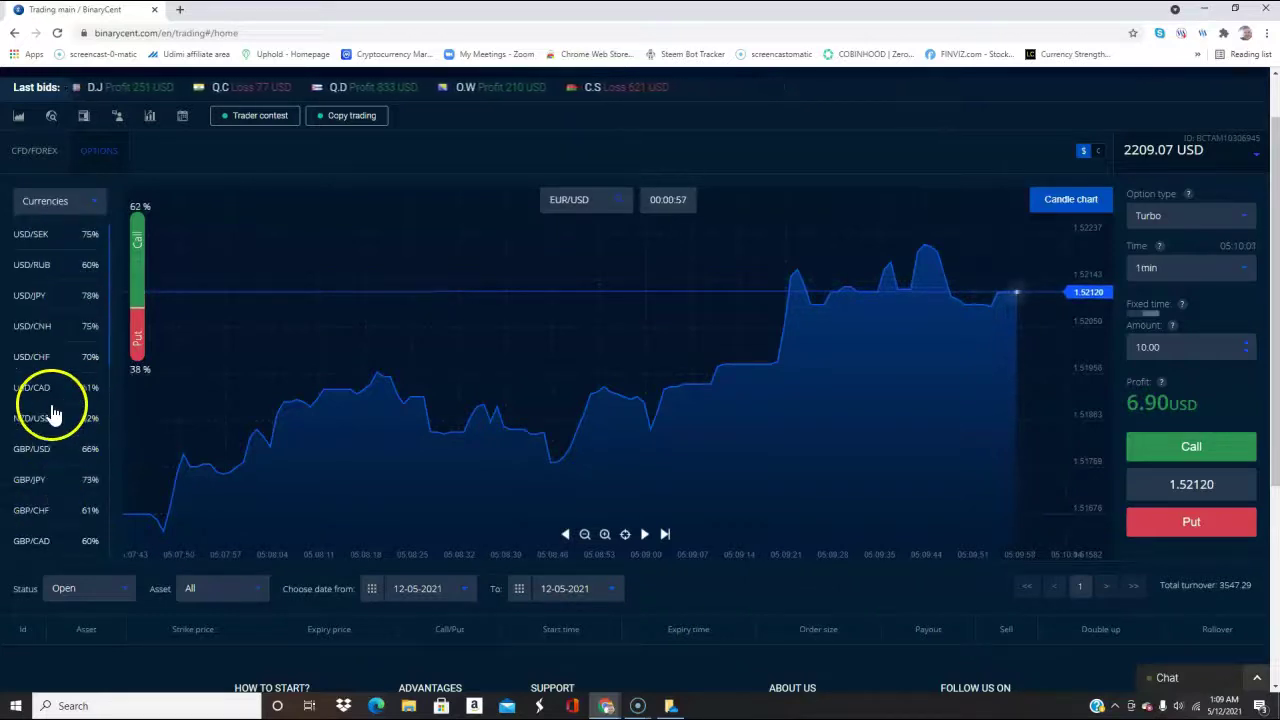
scroll(50, 415, down, 1)
scroll(55, 418, up, 1)
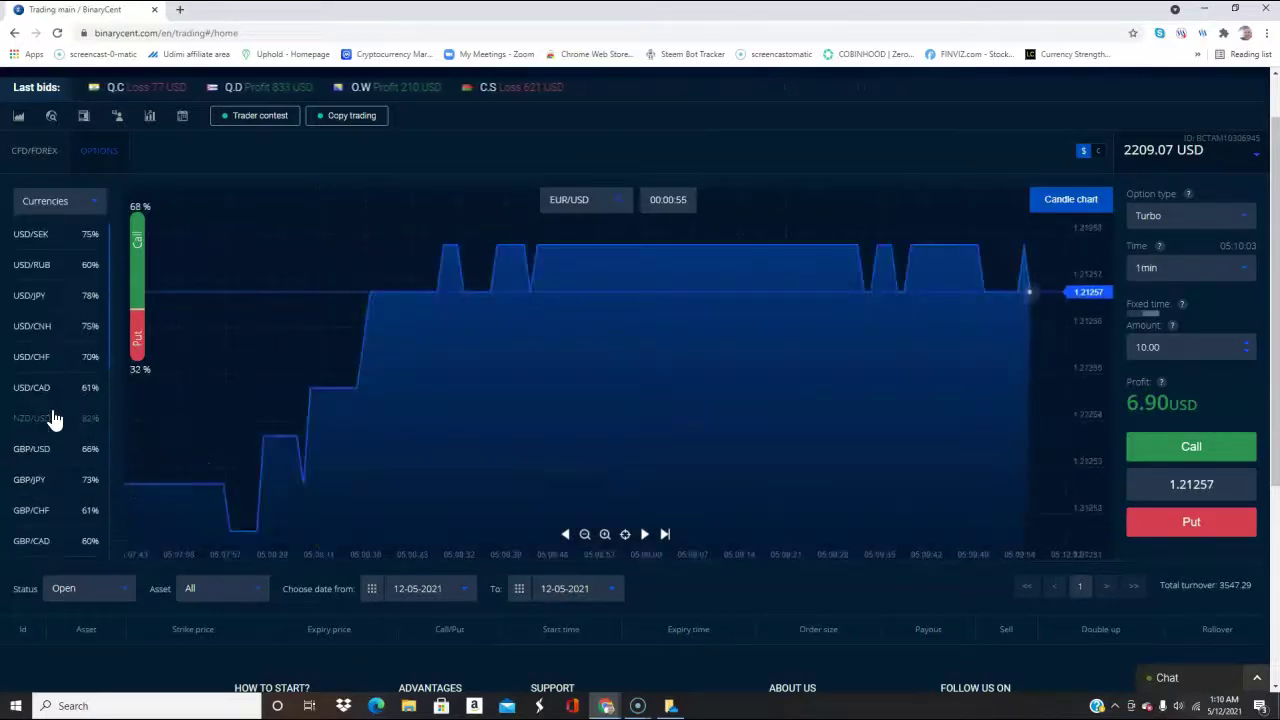
Step: Briefly view Commodities, then return the asset list to Currencies with EUR/USD charted
click(96, 216)
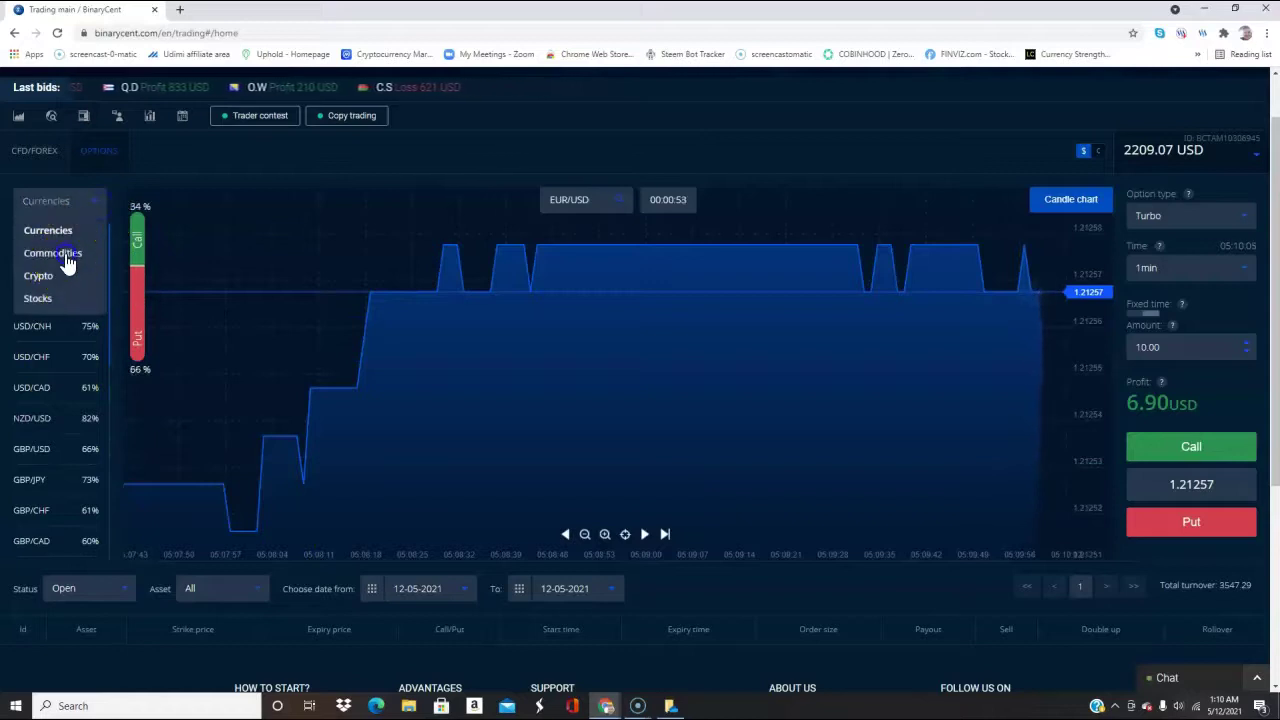
click(63, 253)
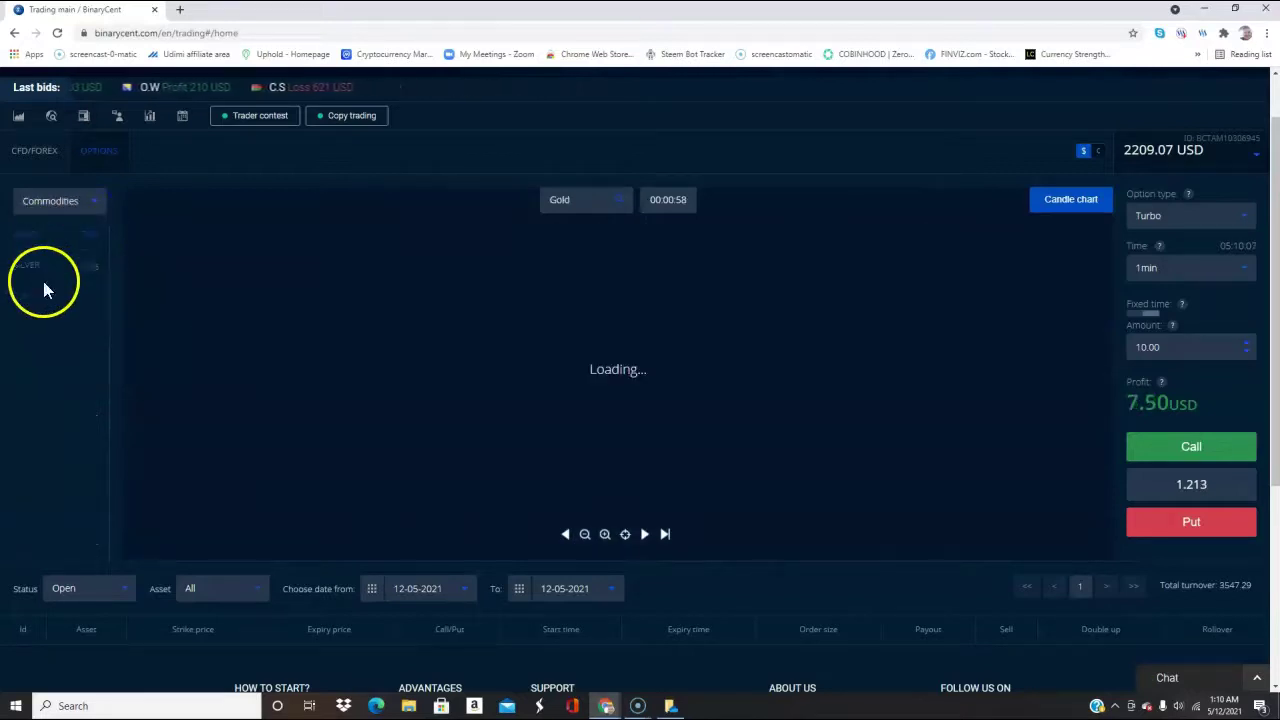
click(88, 216)
click(68, 238)
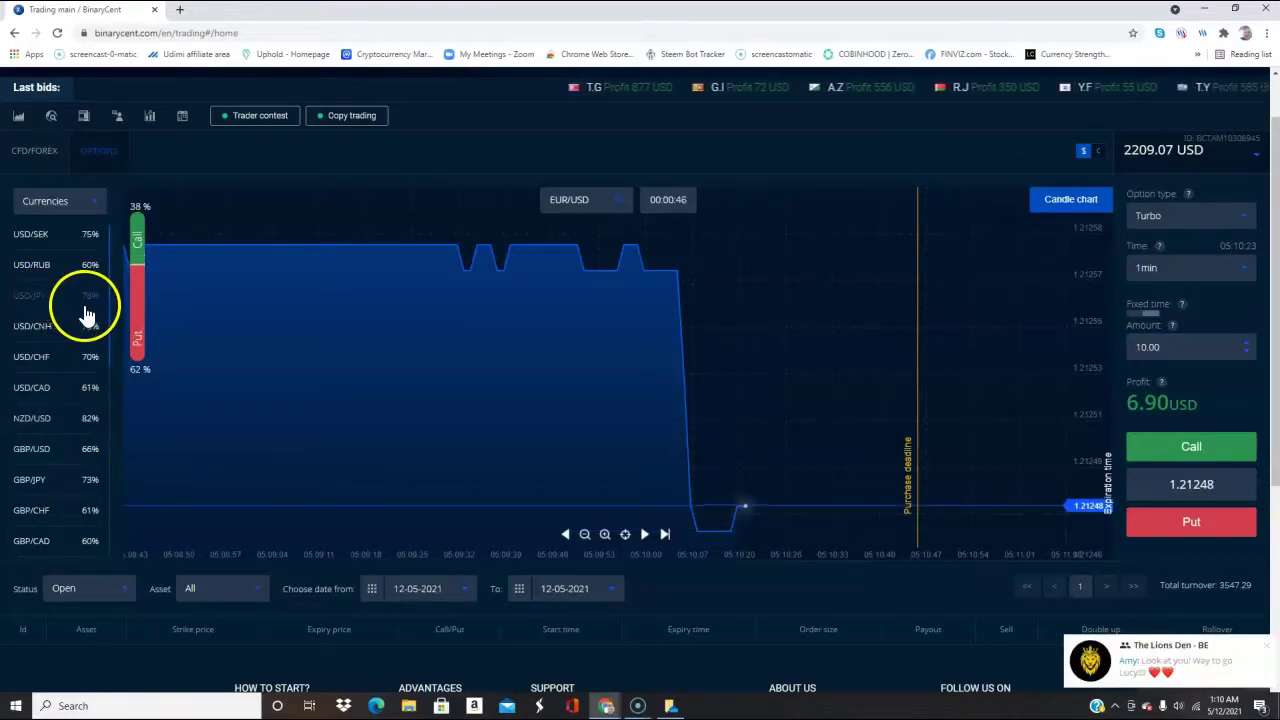
Step: Place a 1.00 USD Put on USD/JPY with the Fixed time setting toggled
click(85, 305)
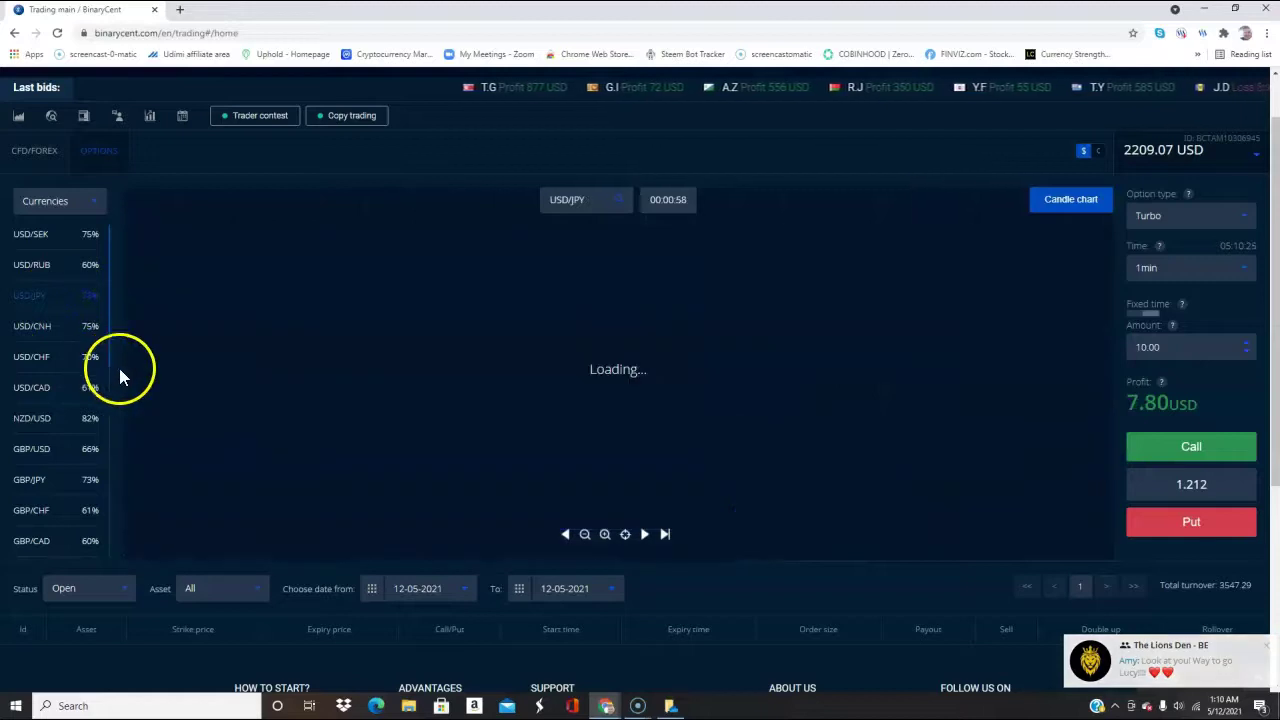
click(1245, 351)
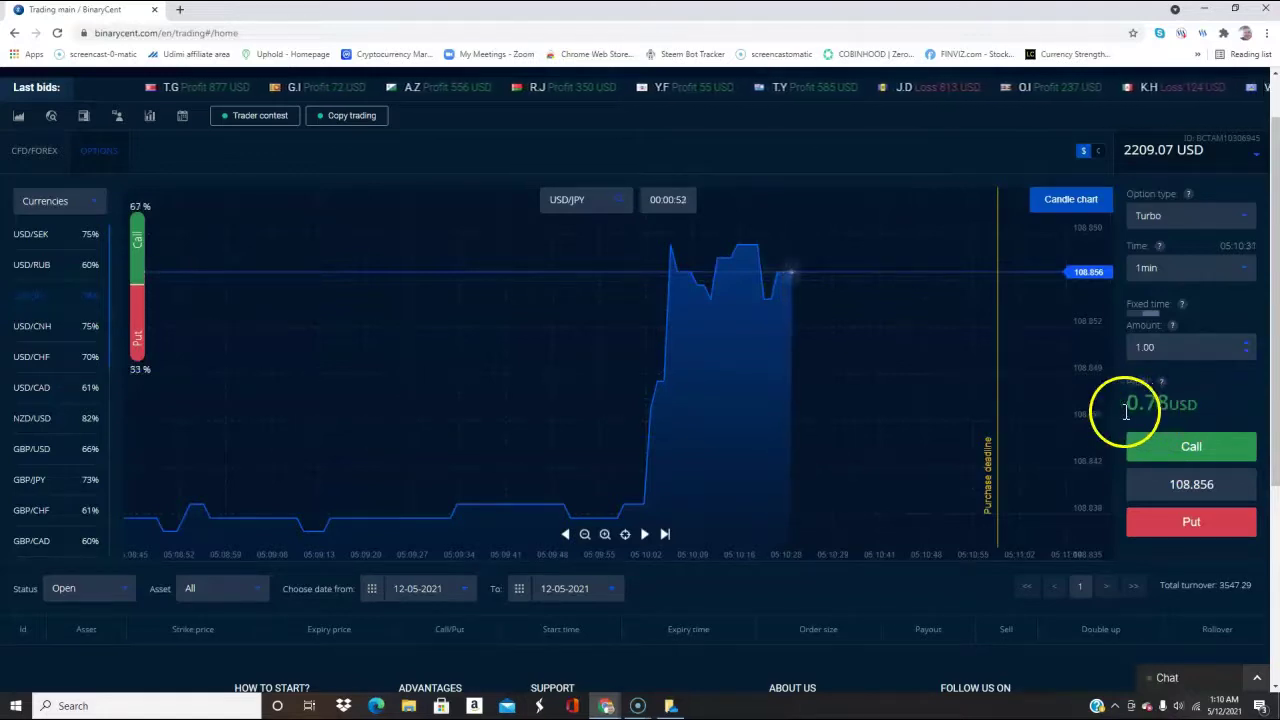
click(1131, 318)
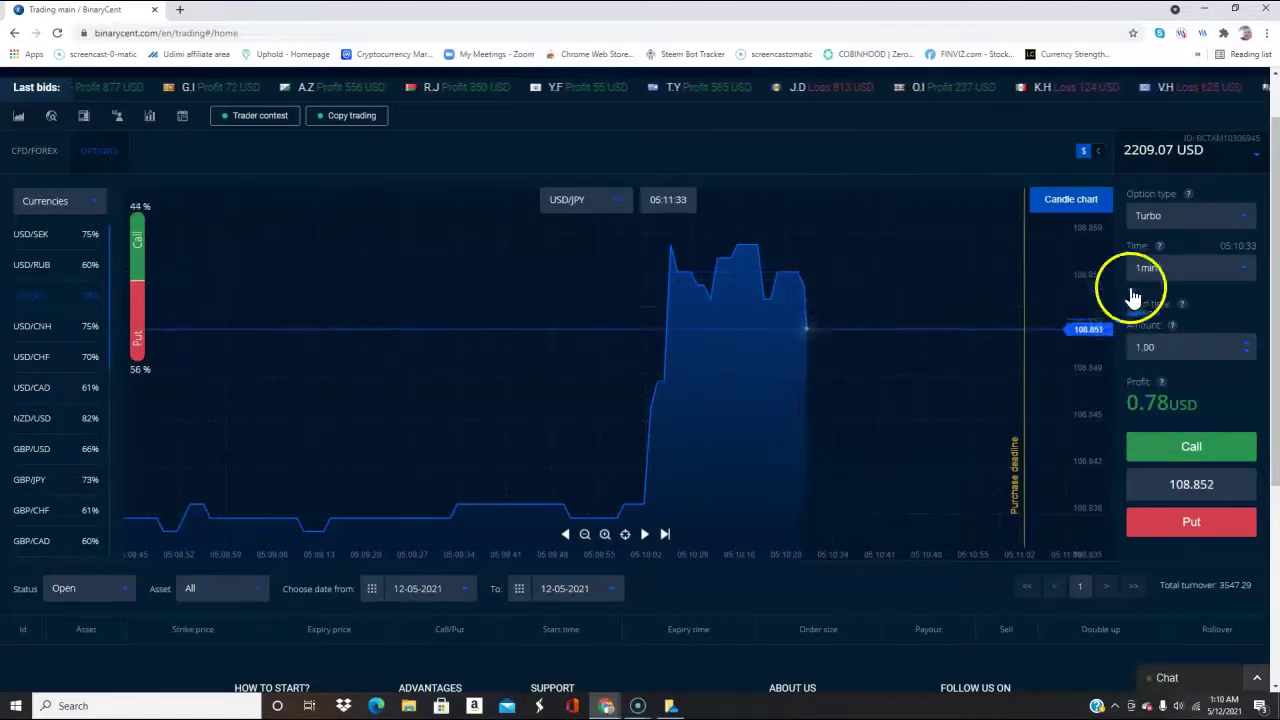
click(1147, 532)
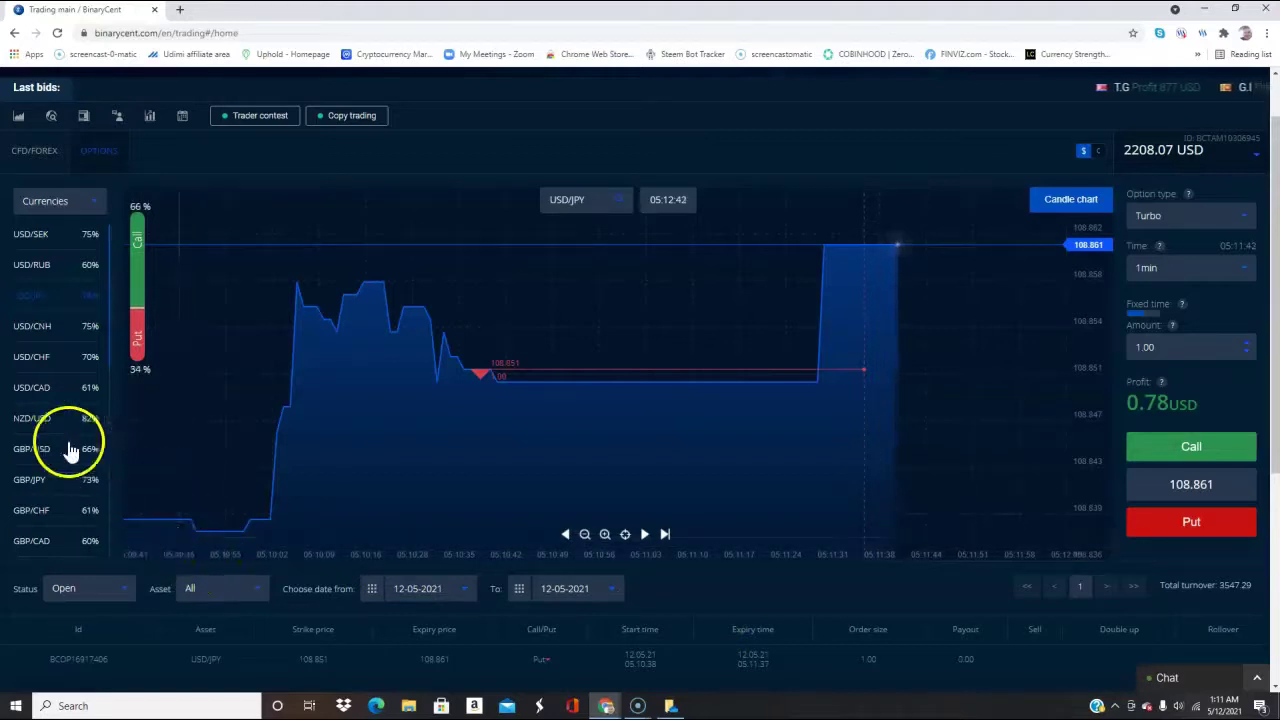
Step: Browse USD/CAD and GBP/CHF, then chart EUR/JPY
click(45, 390)
click(45, 515)
click(50, 545)
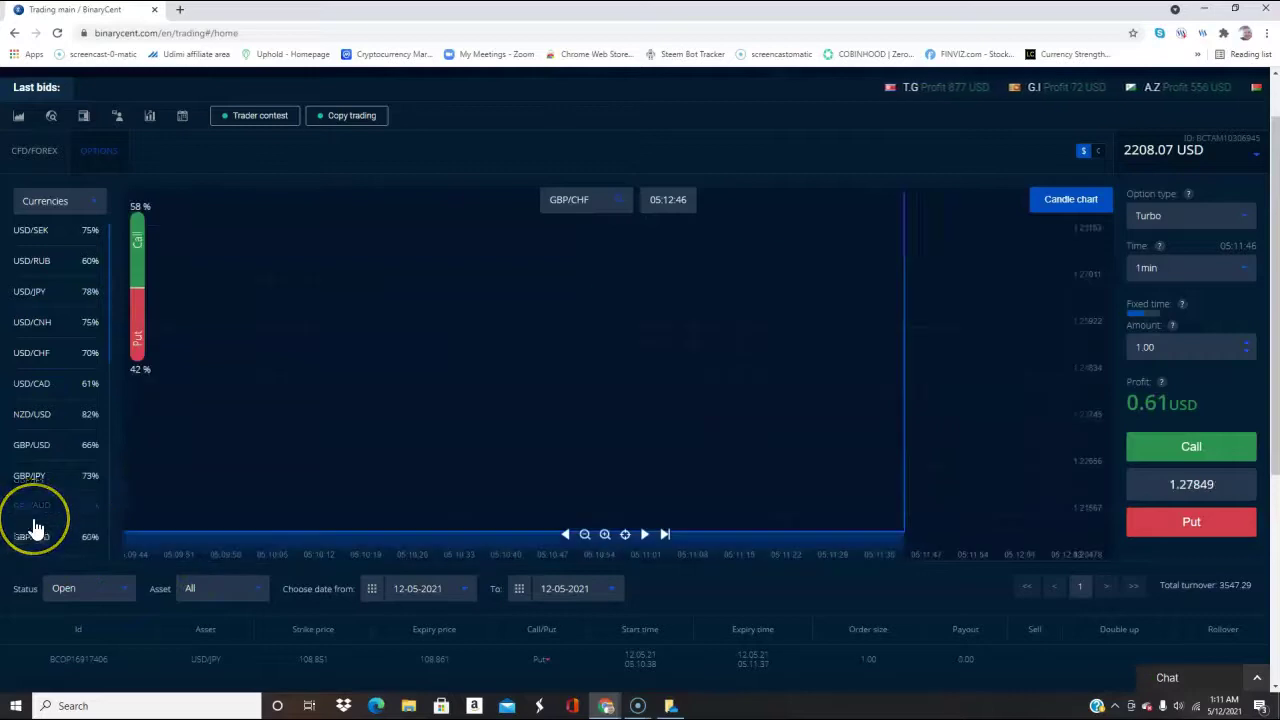
scroll(40, 530, down, 2)
click(30, 484)
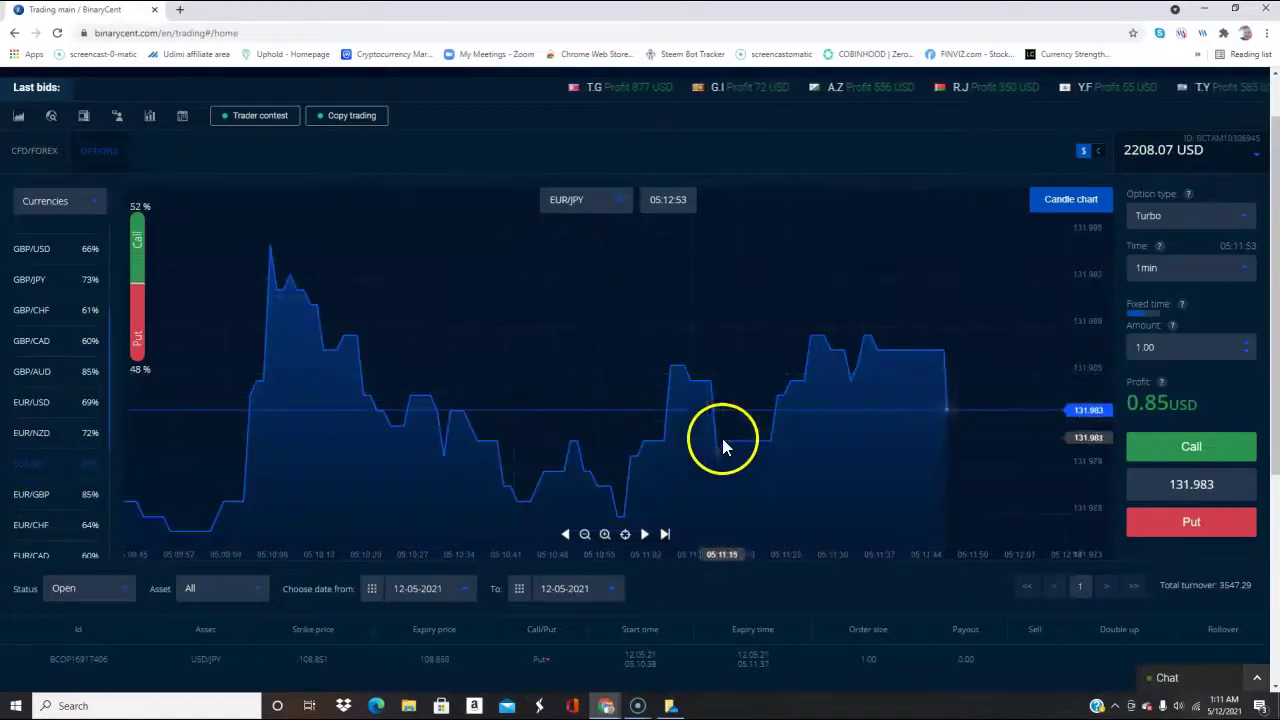
Step: Show EUR/JPY as a zoomed candlestick chart and place a 1.00 USD Put
click(1051, 210)
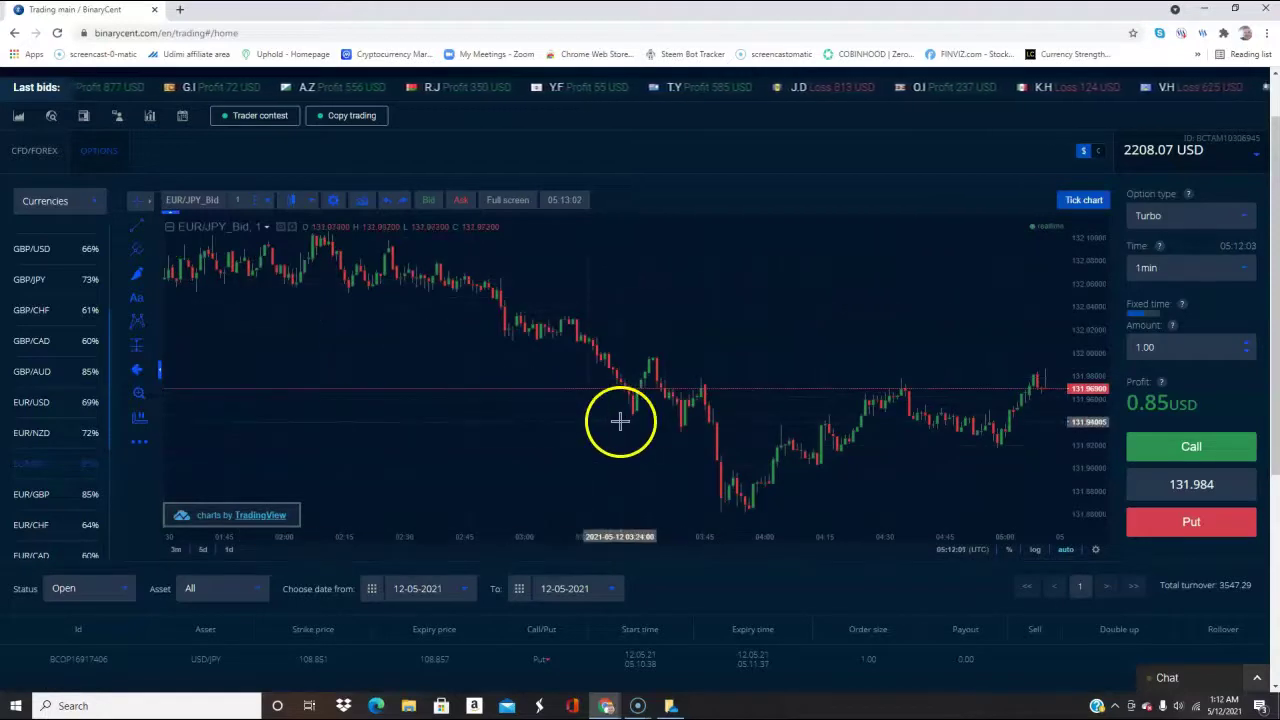
scroll(639, 420, up, 1)
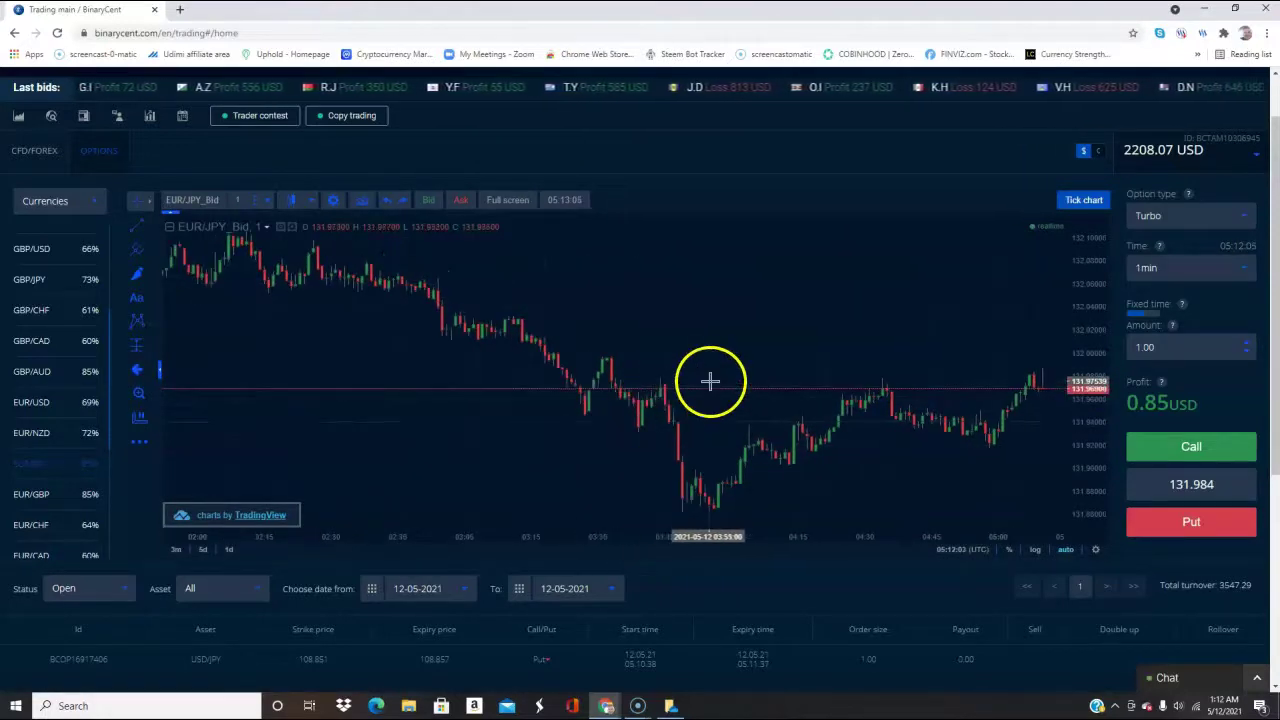
click(1192, 522)
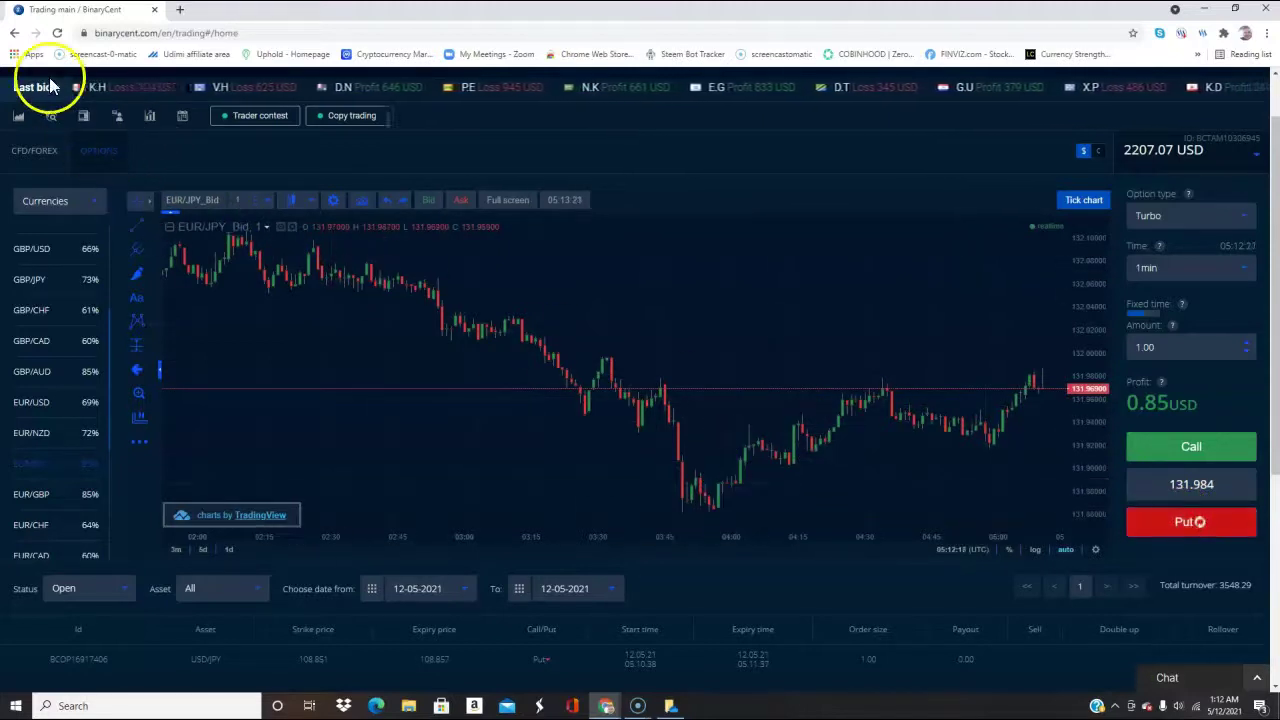
Step: Reload the trading page and set the trade amount to 1
click(57, 33)
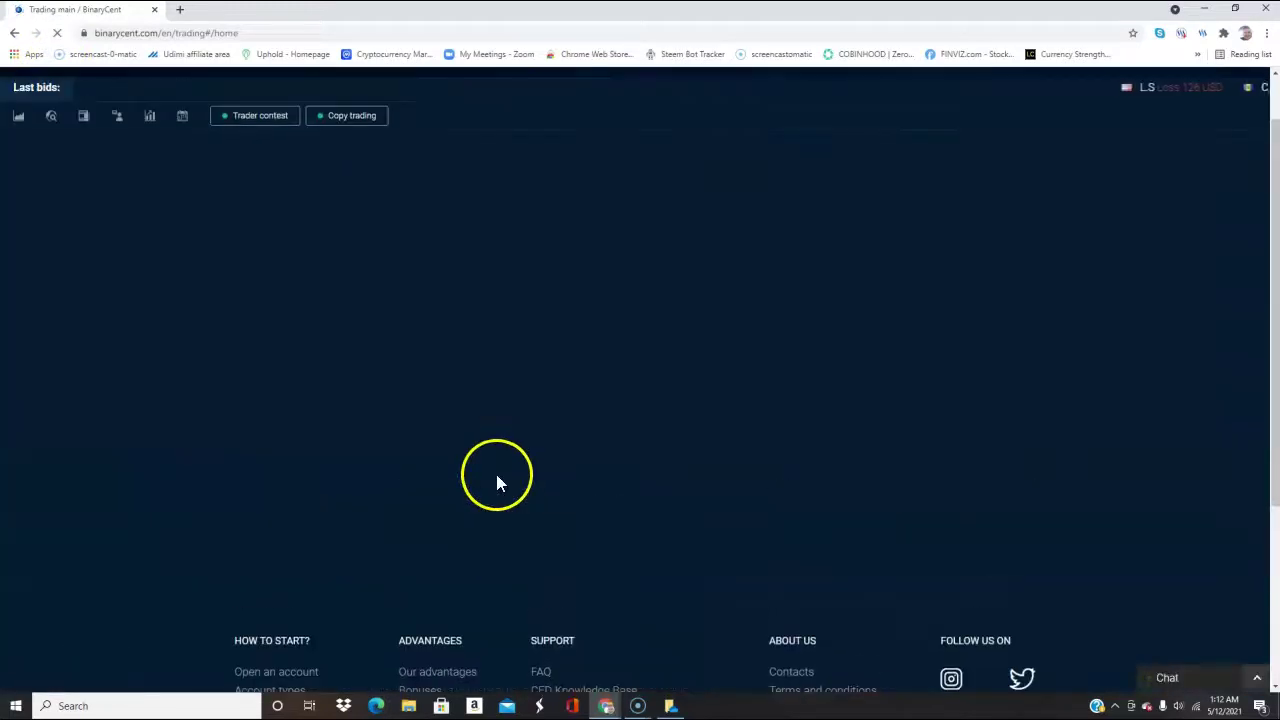
scroll(493, 474, down, 1)
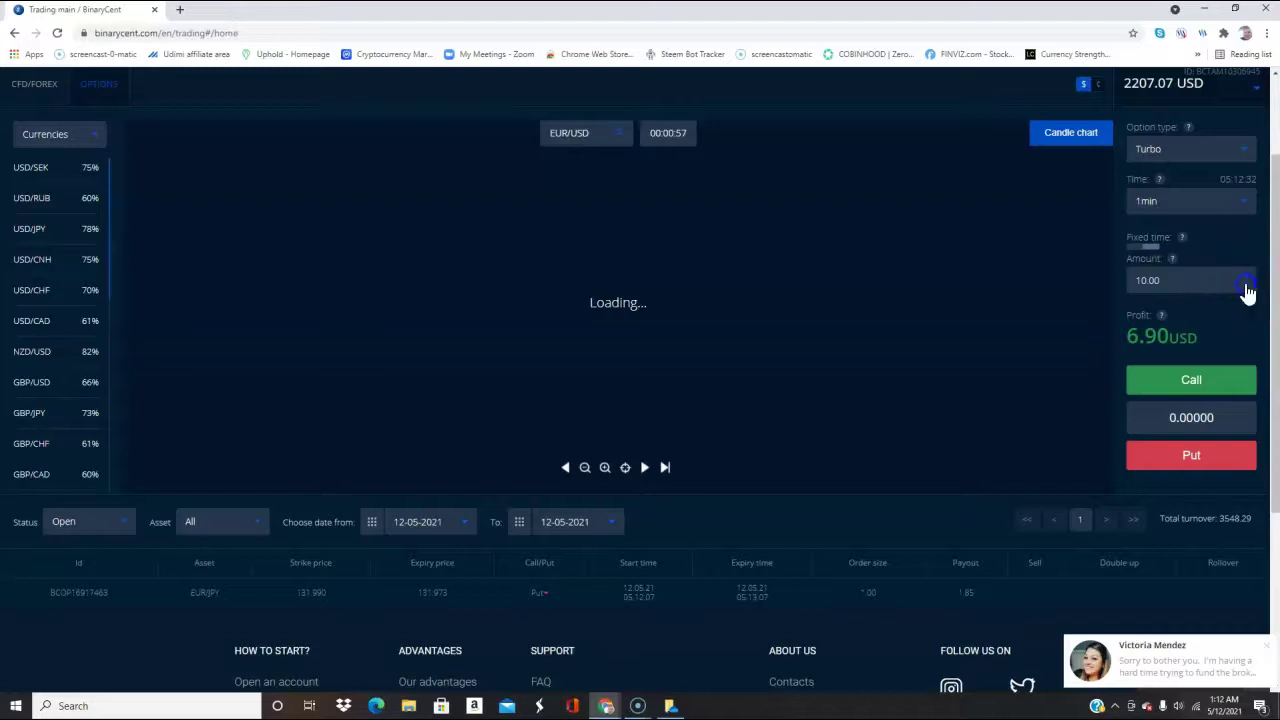
drag(1247, 290, 1126, 286)
text(1)
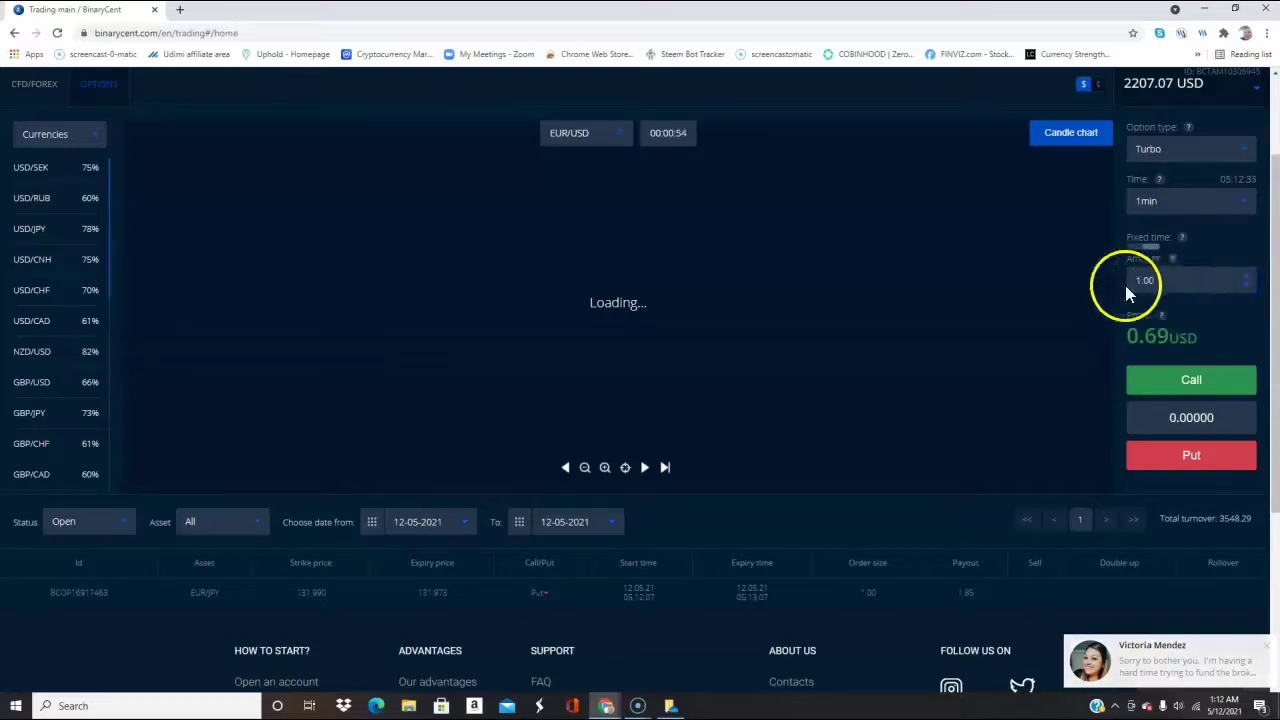
Step: Dismiss the chat notification and scroll the asset list to EUR/JPY
mouse_move(1165, 660)
click(1266, 648)
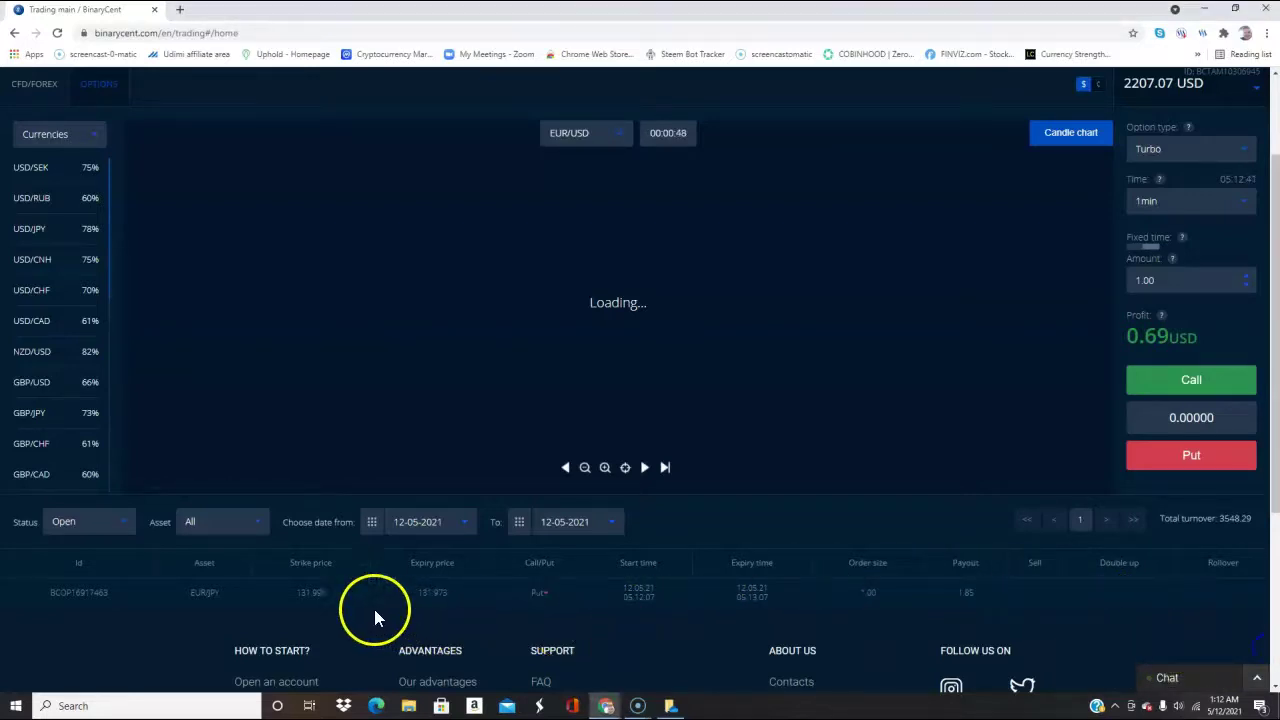
scroll(47, 385, down, 2)
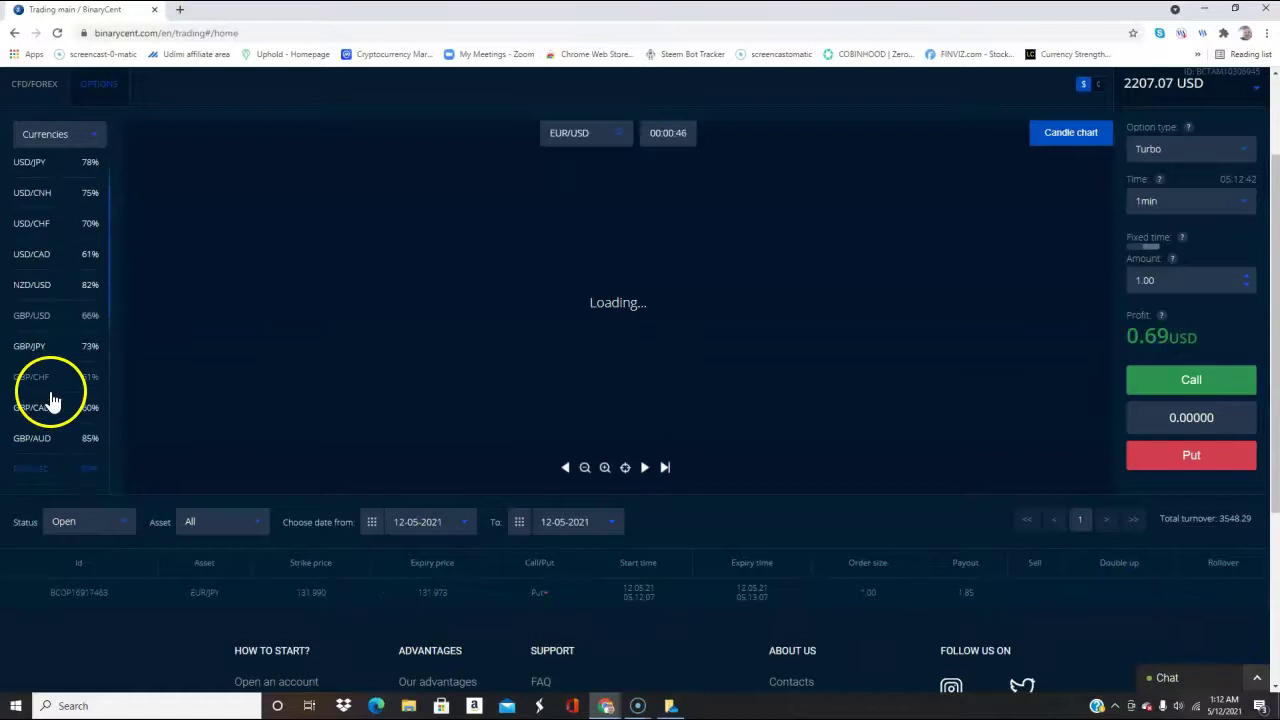
scroll(42, 400, down, 1)
scroll(50, 405, down, 1)
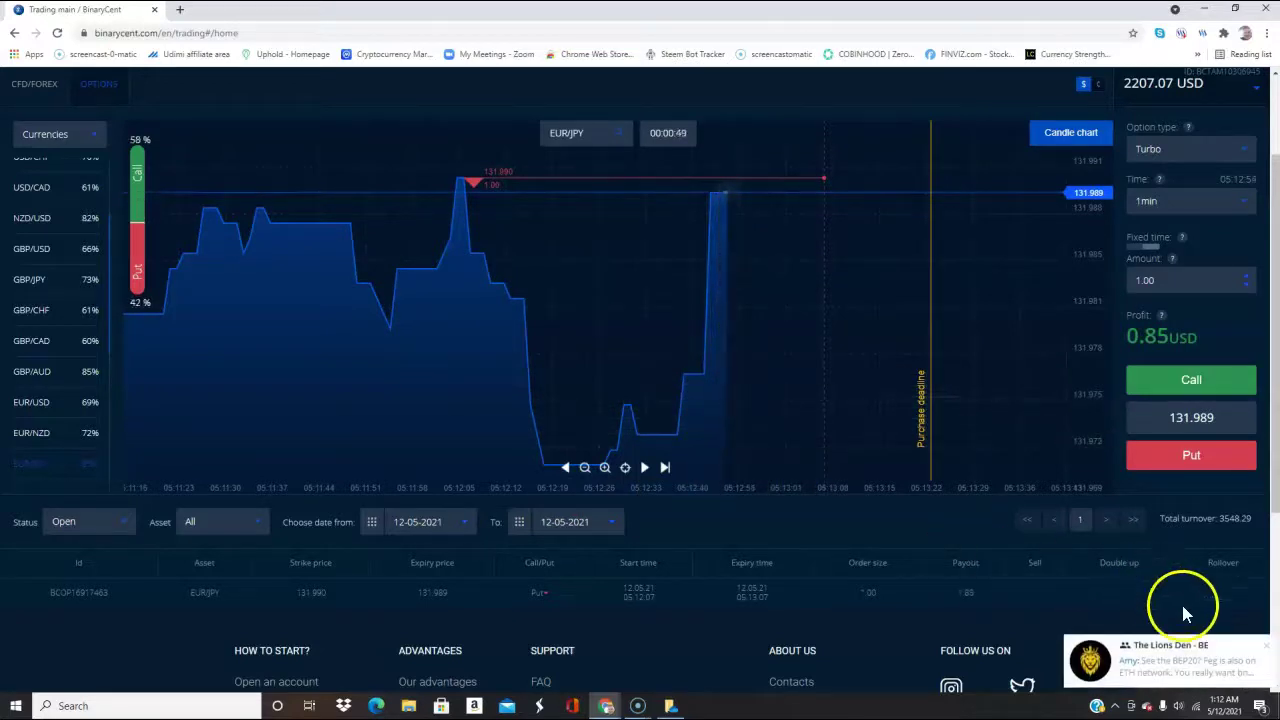
Step: Dismiss the chat notification and focus the EUR/JPY chart with its open Put
click(1266, 648)
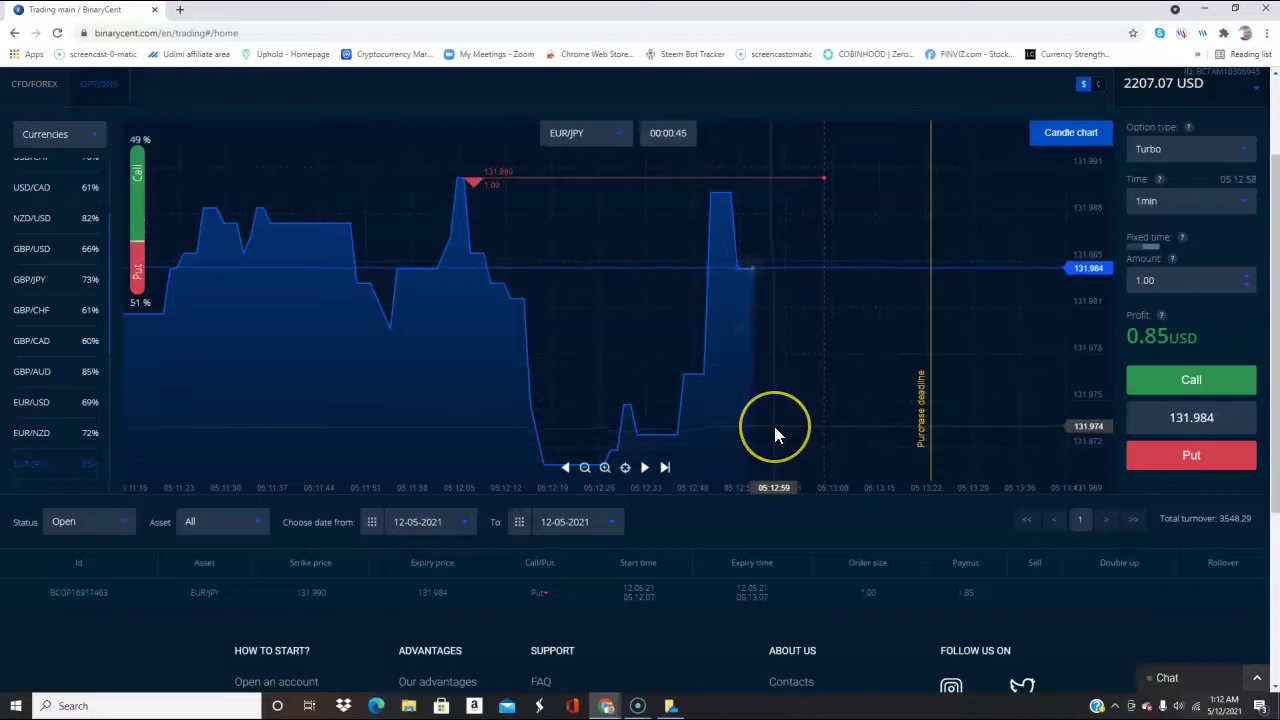
click(747, 401)
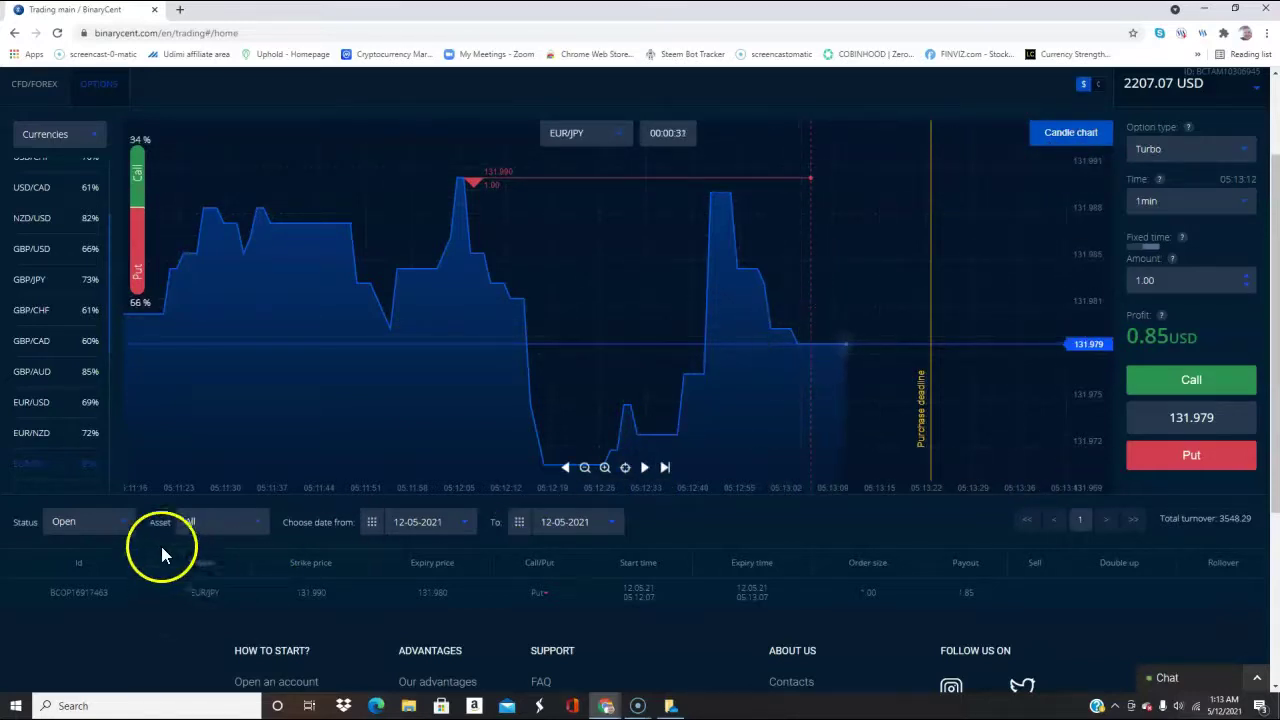
Step: Filter the trade history to Closed and scroll through the day's closed trades
click(111, 537)
click(89, 580)
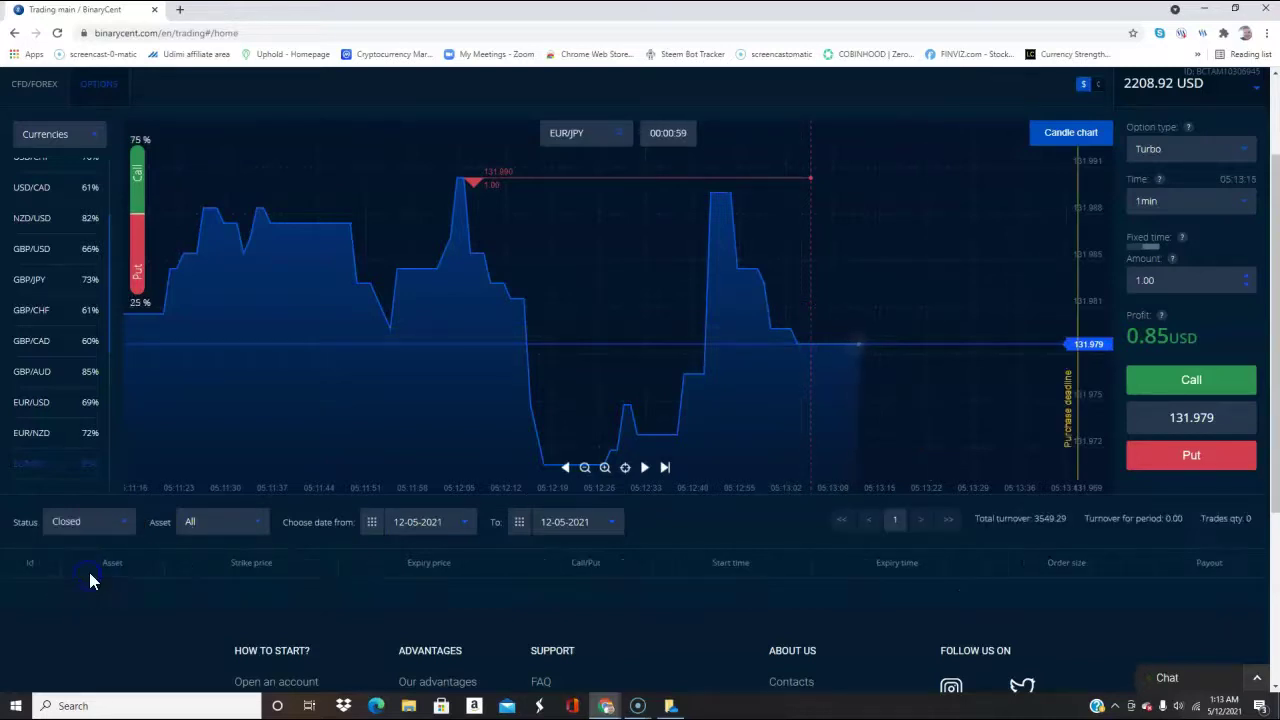
scroll(103, 541, down, 3)
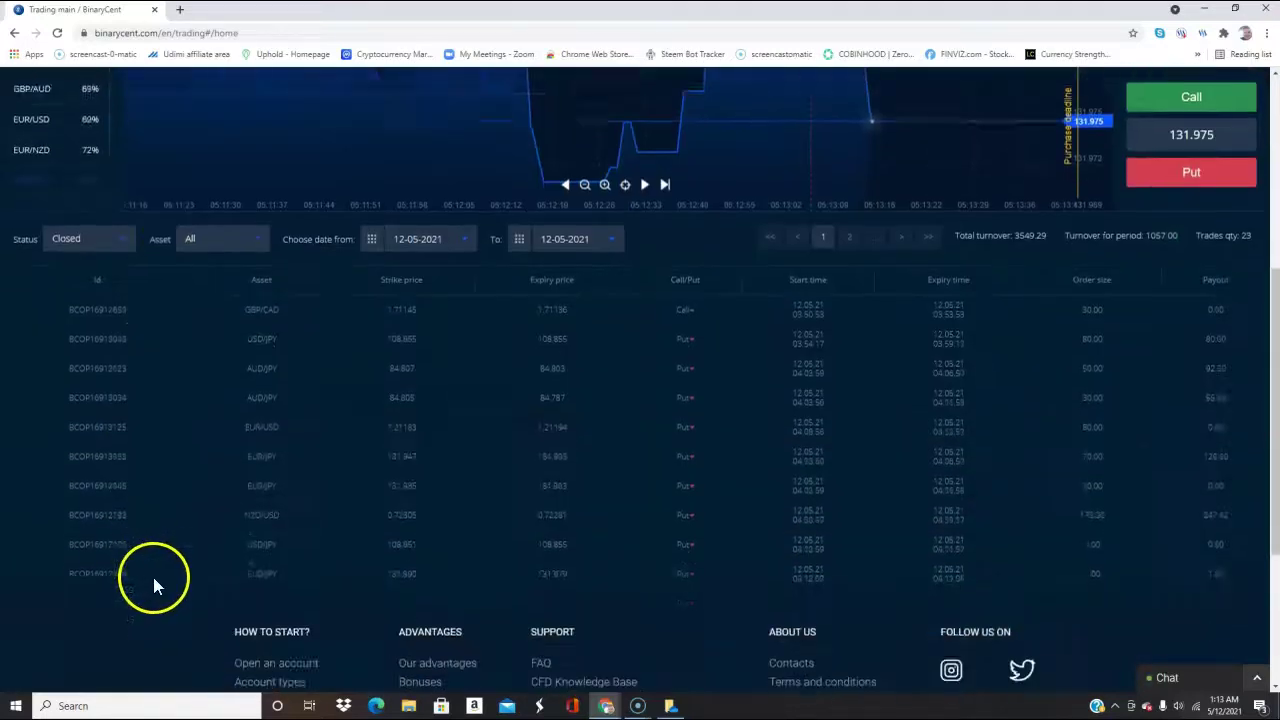
scroll(154, 586, down, 2)
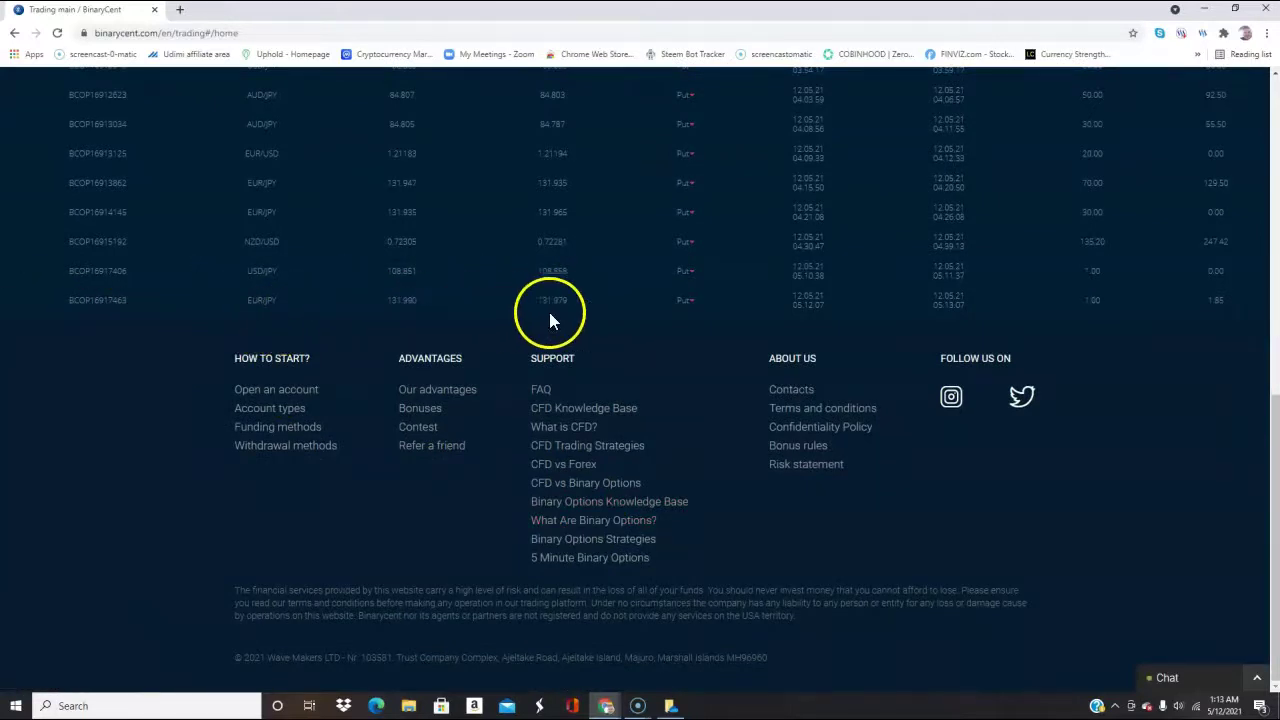
scroll(532, 323, up, 2)
Step: Switch the history to Open, back to Closed, and dismiss the chat popup
click(116, 172)
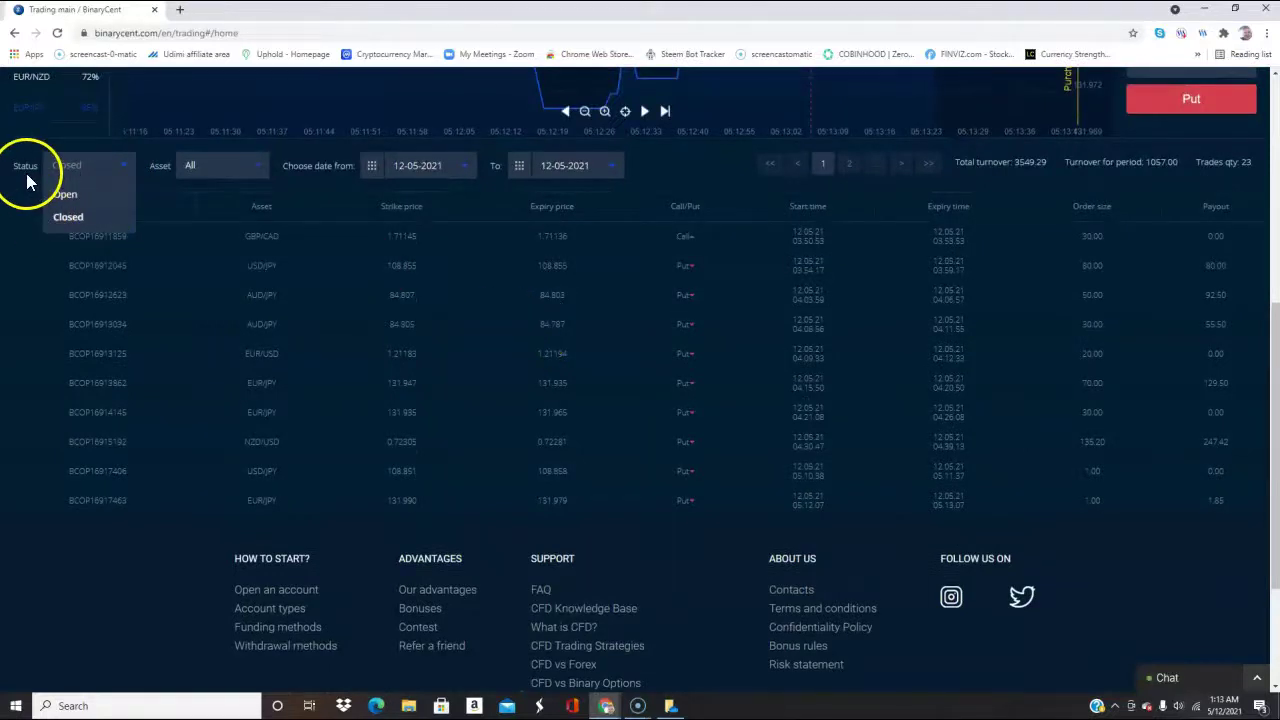
click(65, 194)
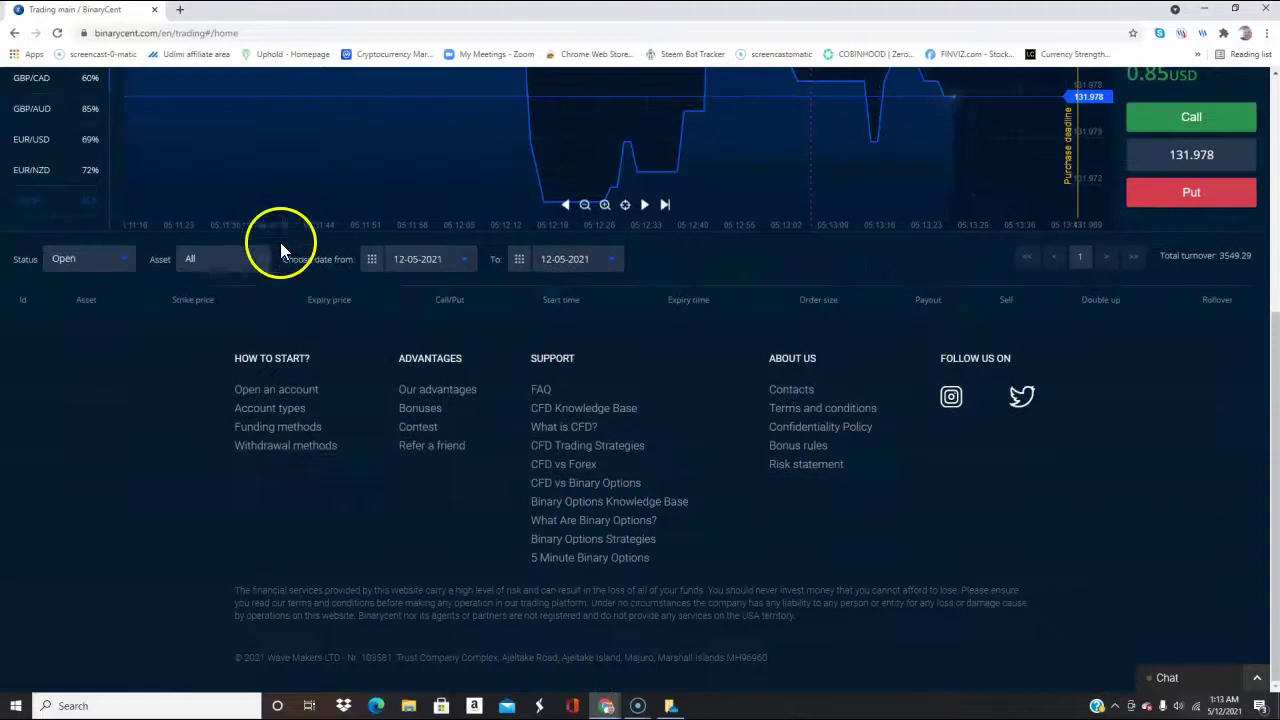
click(65, 258)
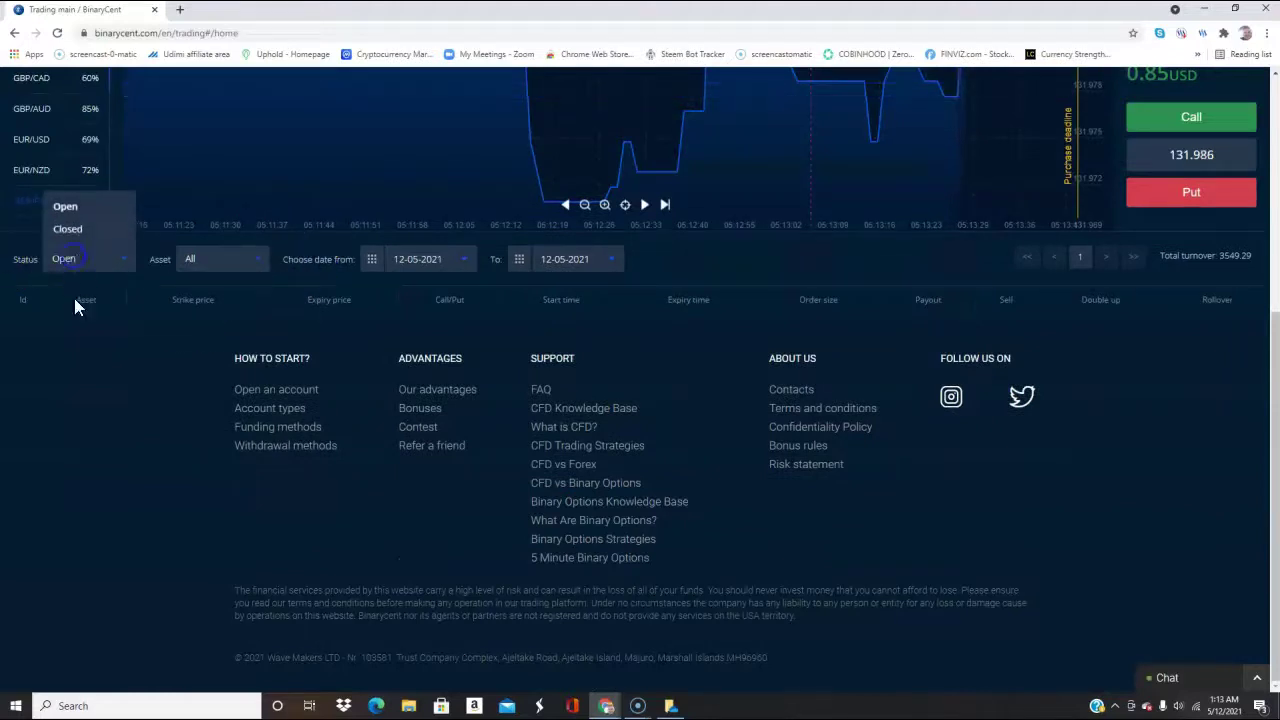
click(72, 230)
scroll(405, 425, down, 1)
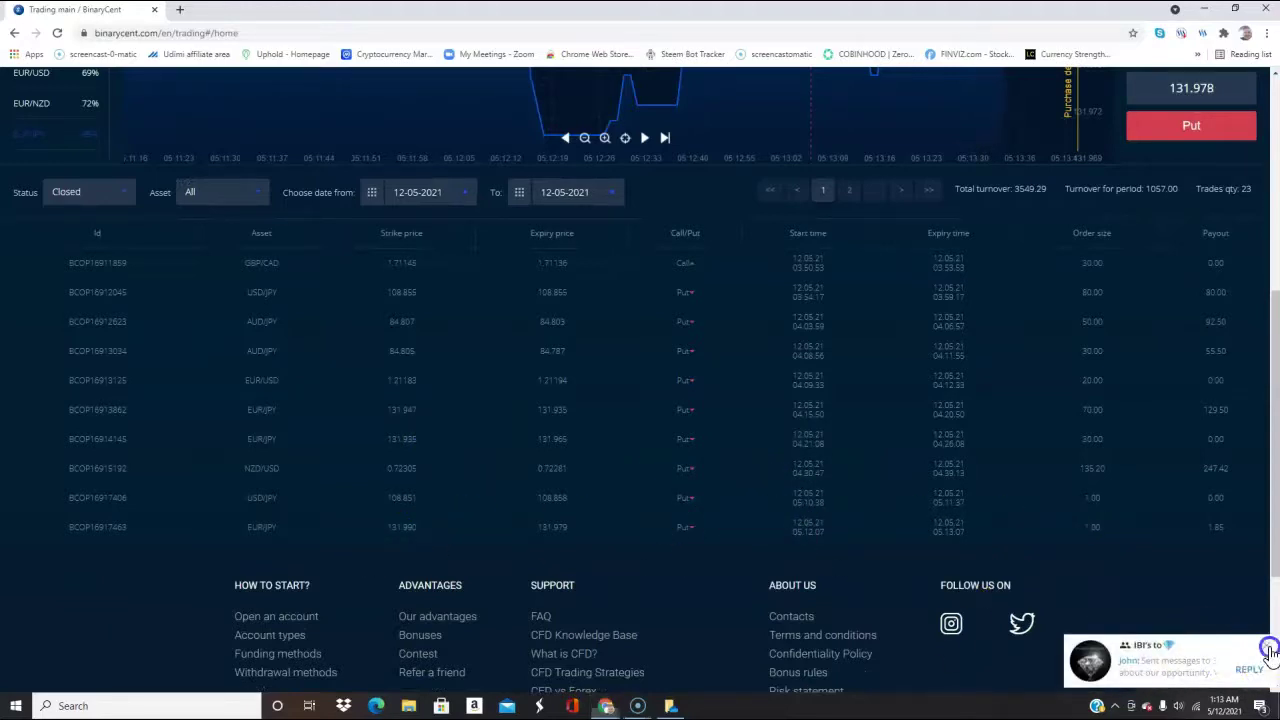
click(1268, 647)
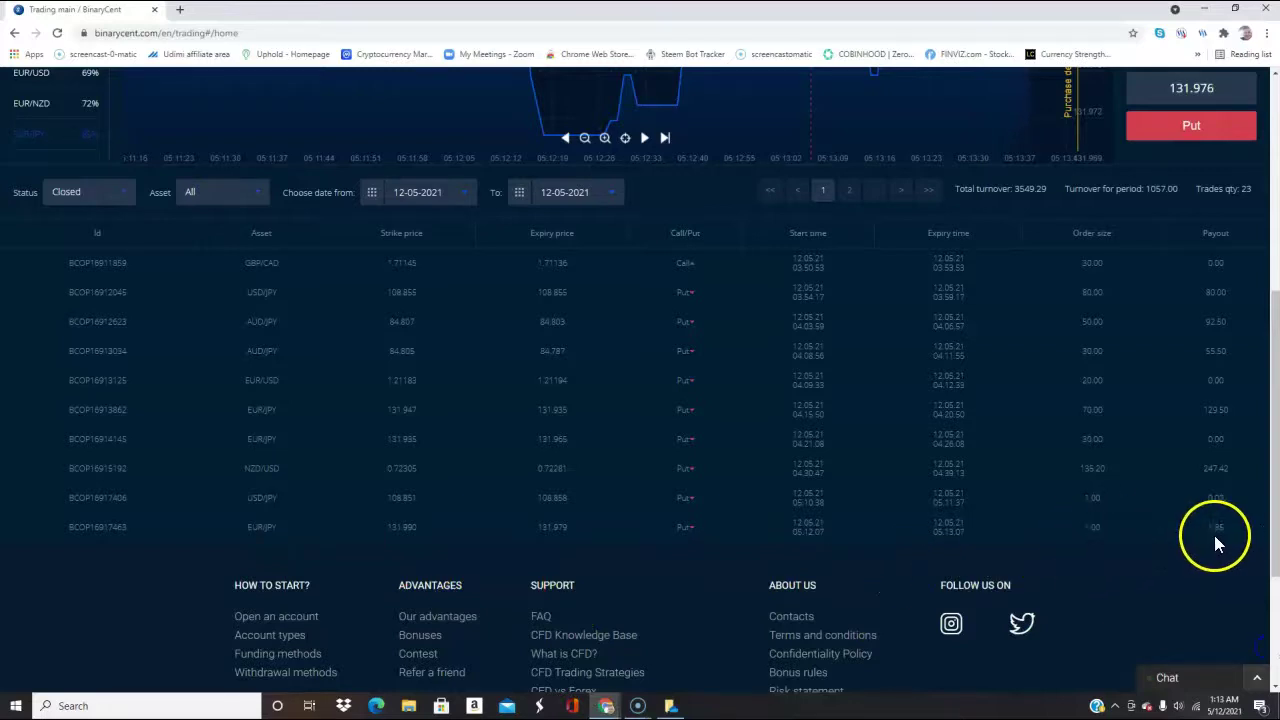
Step: Set the Status filter back to Open and scroll up to the chart
click(98, 200)
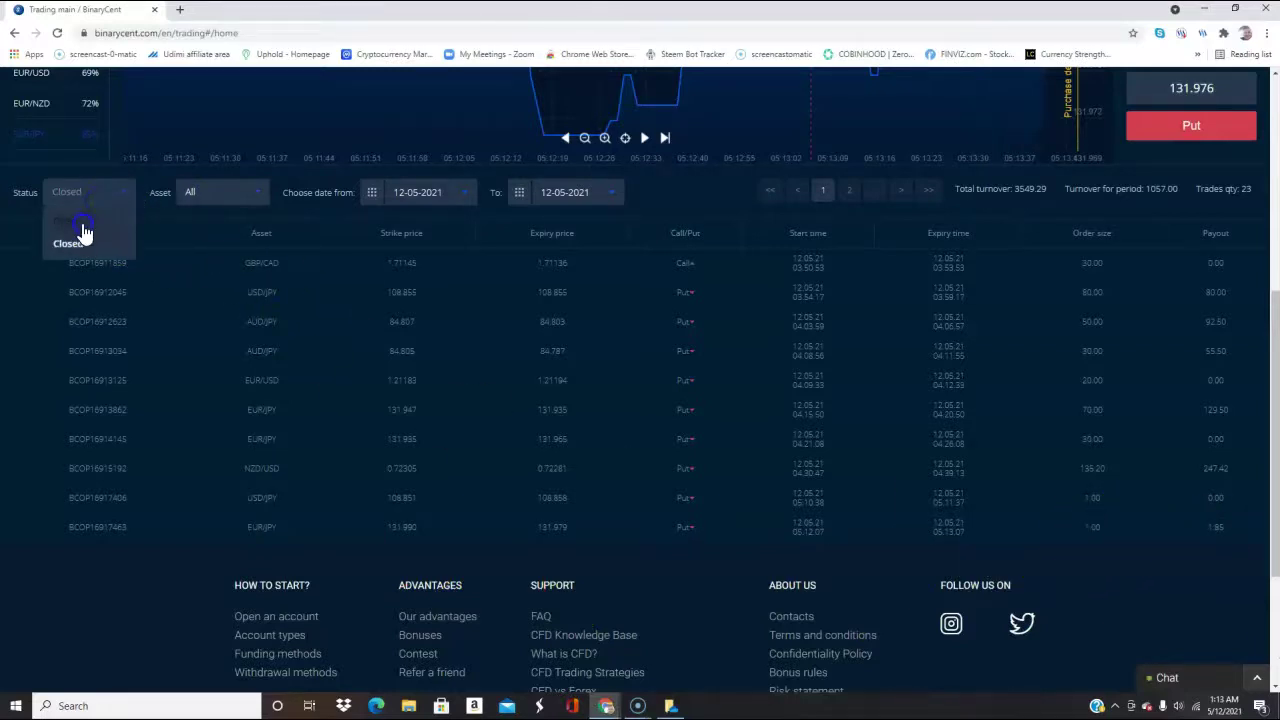
click(83, 222)
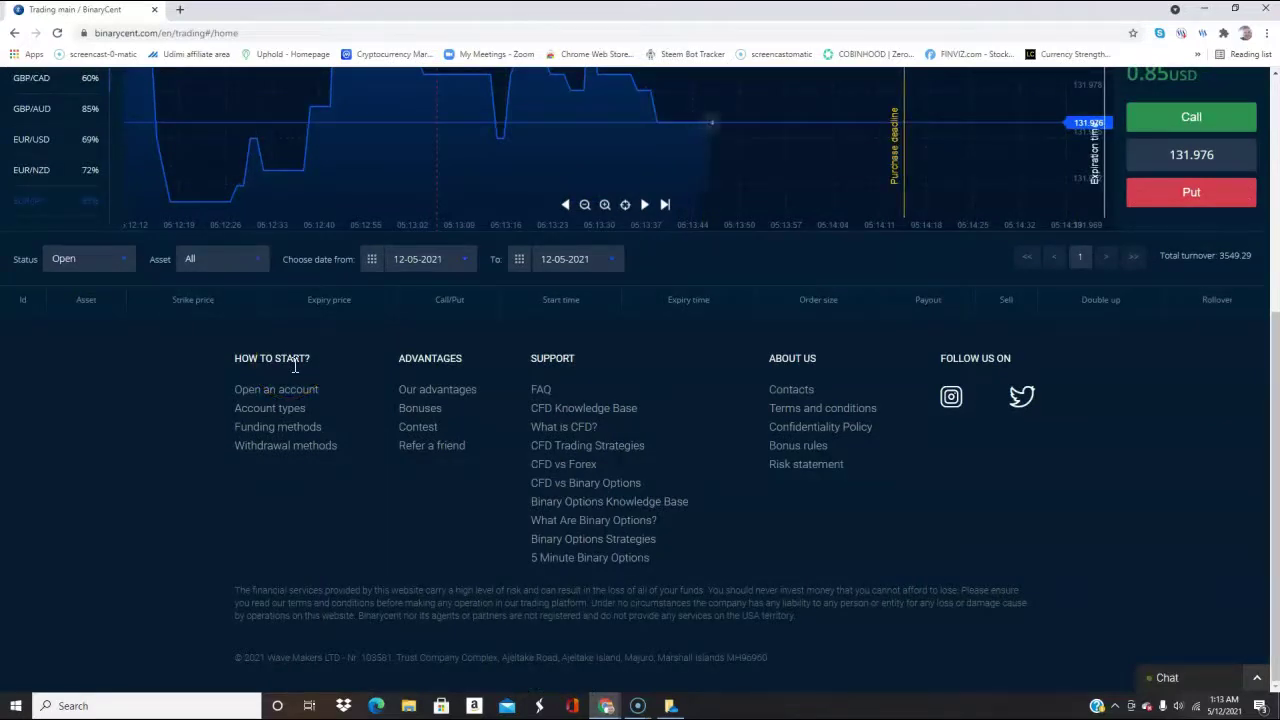
scroll(264, 362, up, 1)
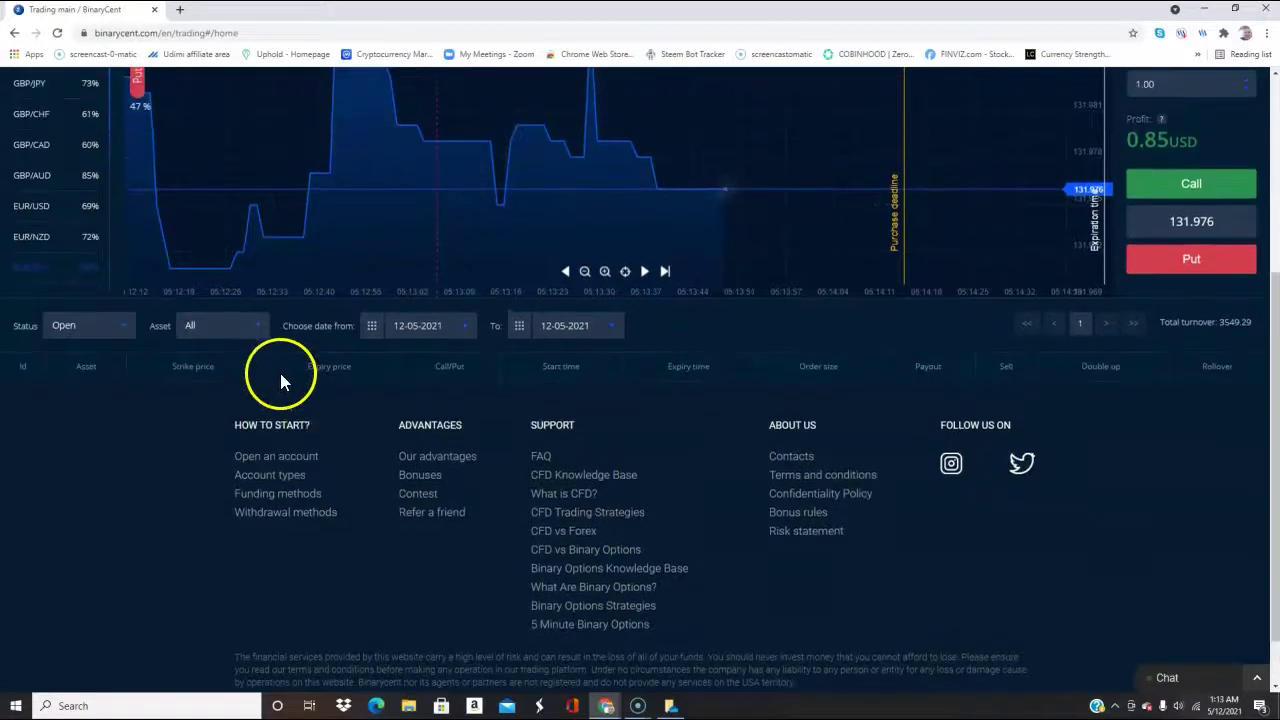
scroll(302, 389, up, 1)
scroll(334, 429, up, 1)
scroll(345, 428, up, 1)
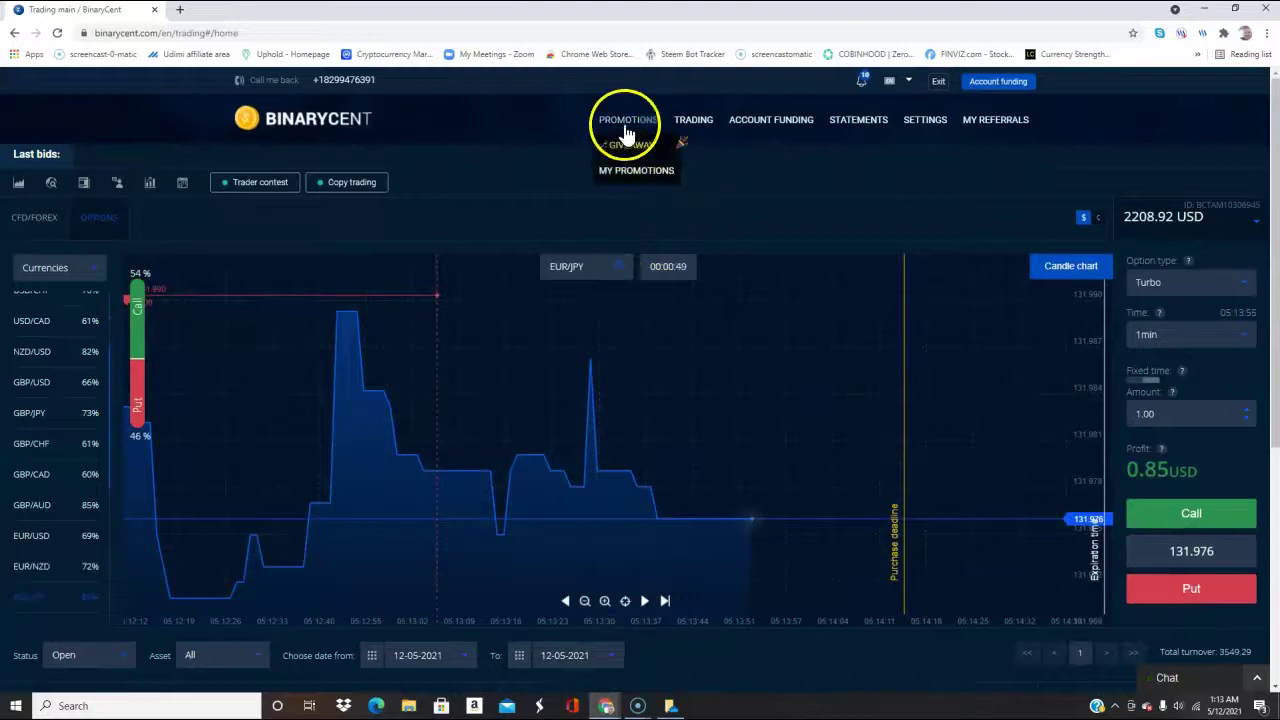
click(630, 162)
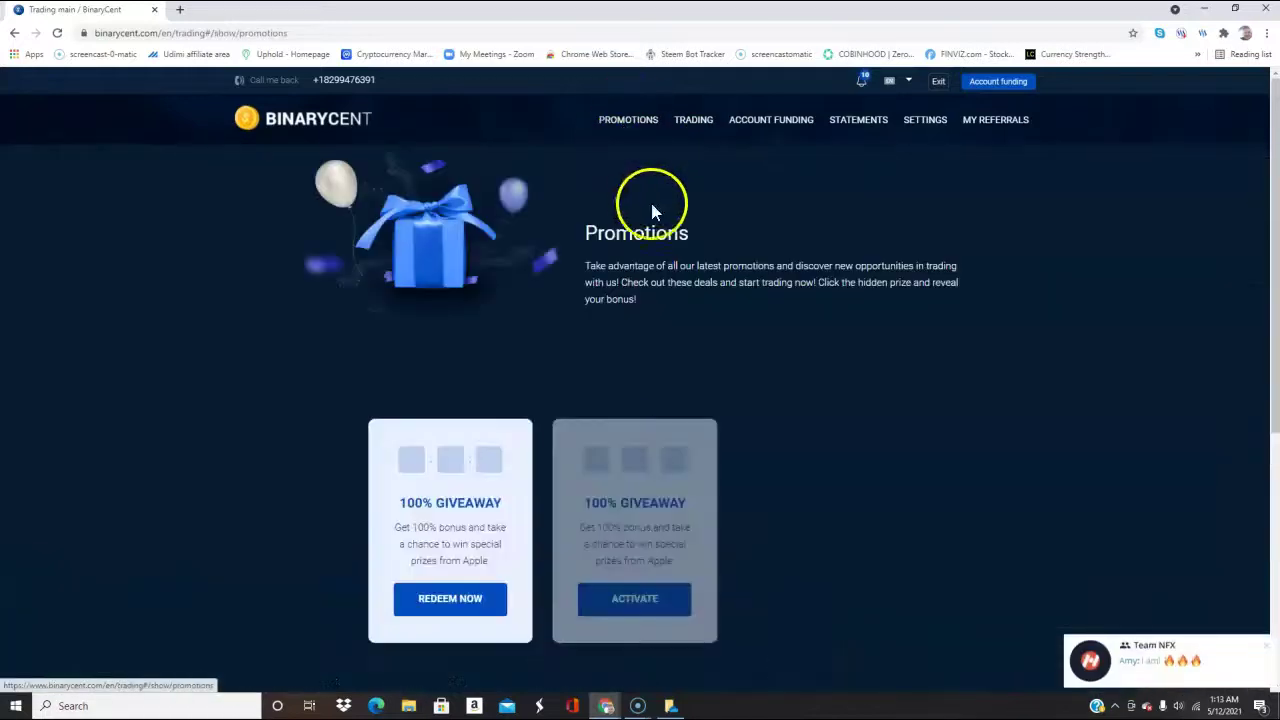
click(1267, 650)
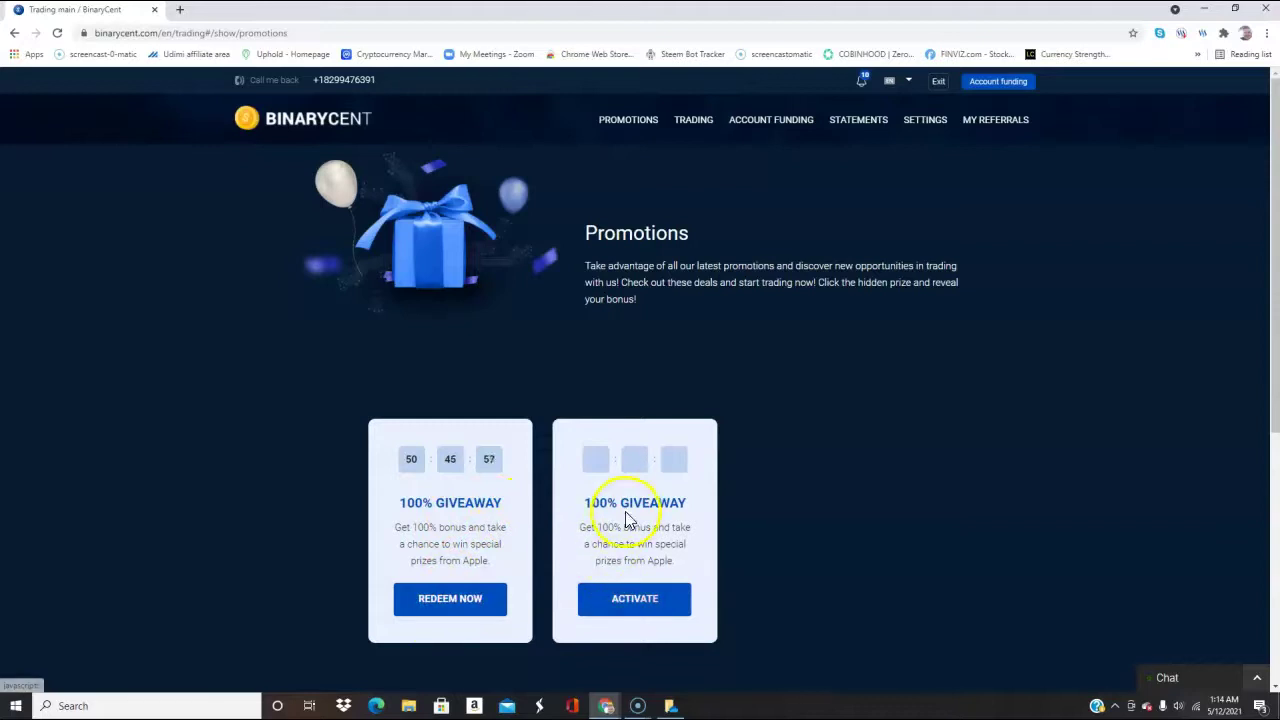
scroll(643, 543, down, 2)
scroll(560, 520, up, 1)
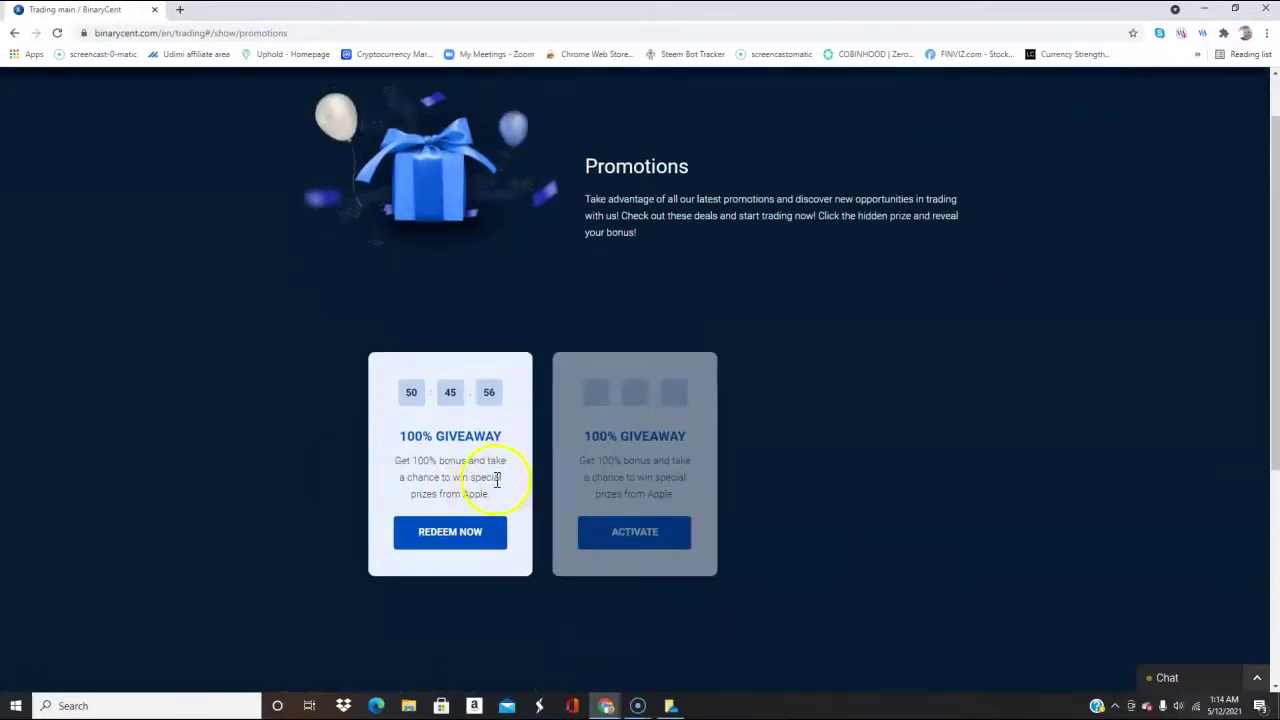
scroll(580, 514, up, 1)
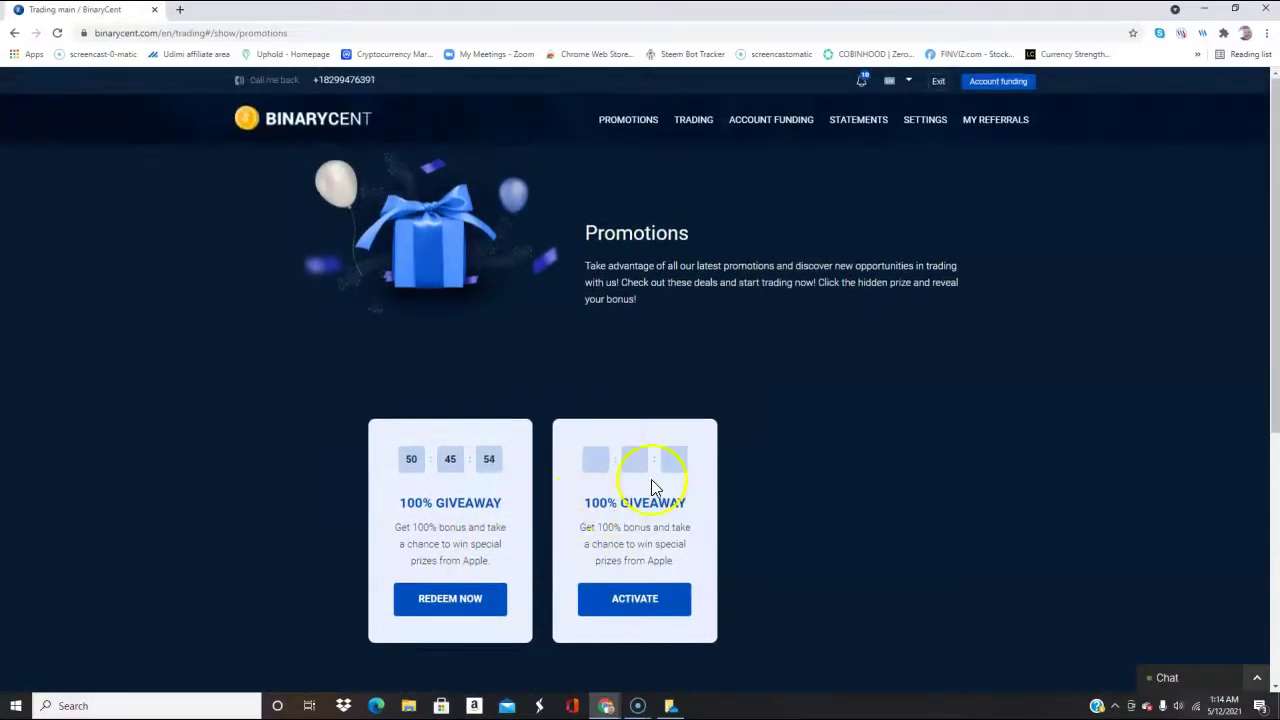
click(697, 122)
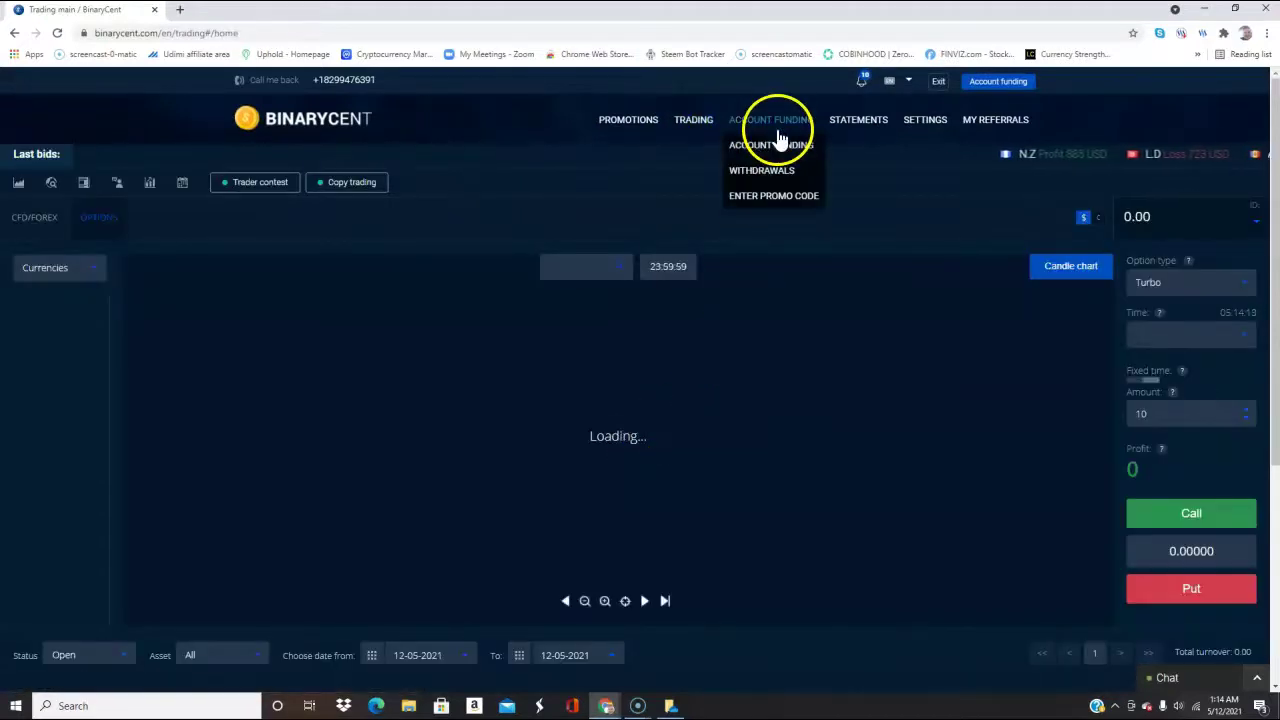
Step: Open Account Funding, dismiss the Bitcoin offer, and set the deposit slider to 500 USD Bronze
click(779, 137)
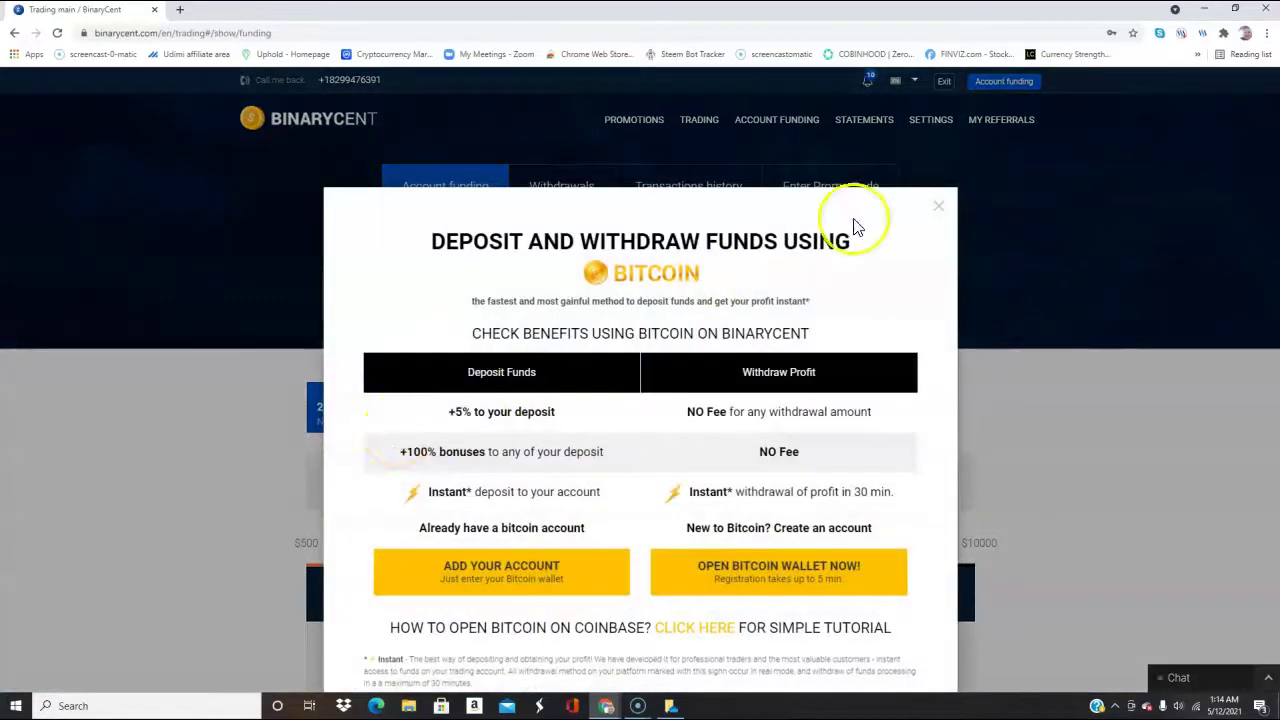
click(938, 207)
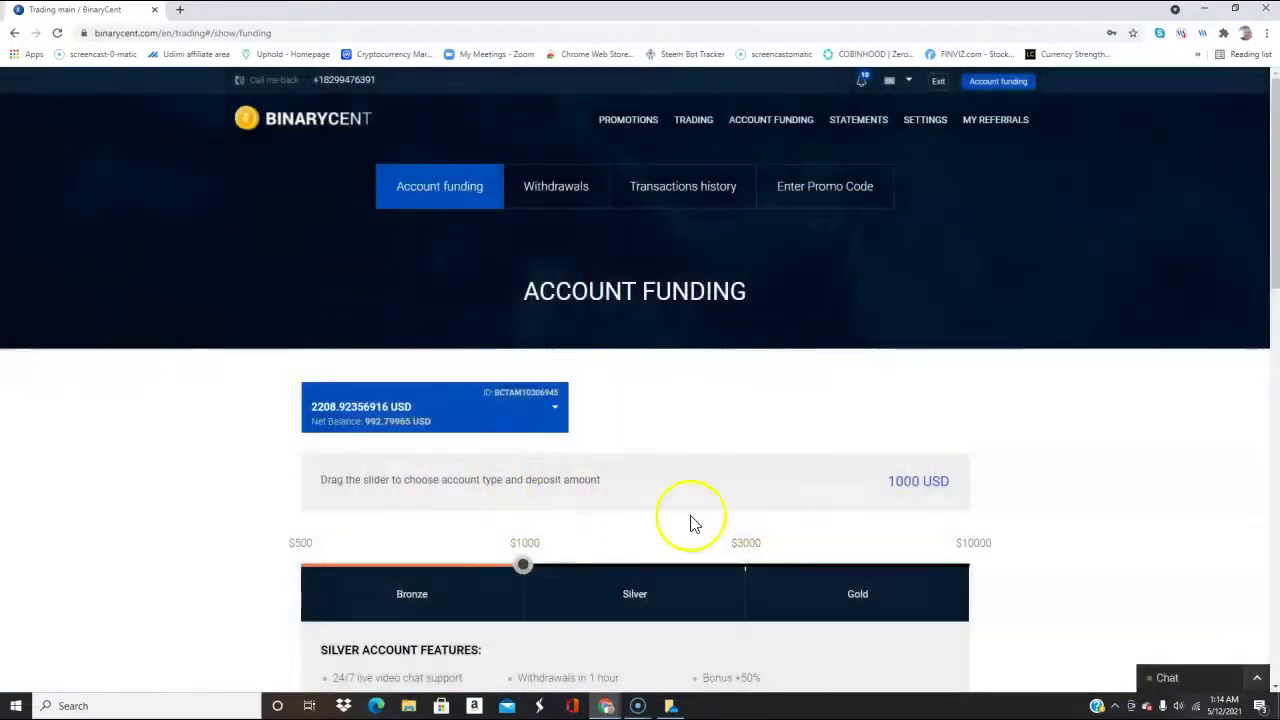
scroll(574, 563, down, 1)
scroll(418, 505, down, 1)
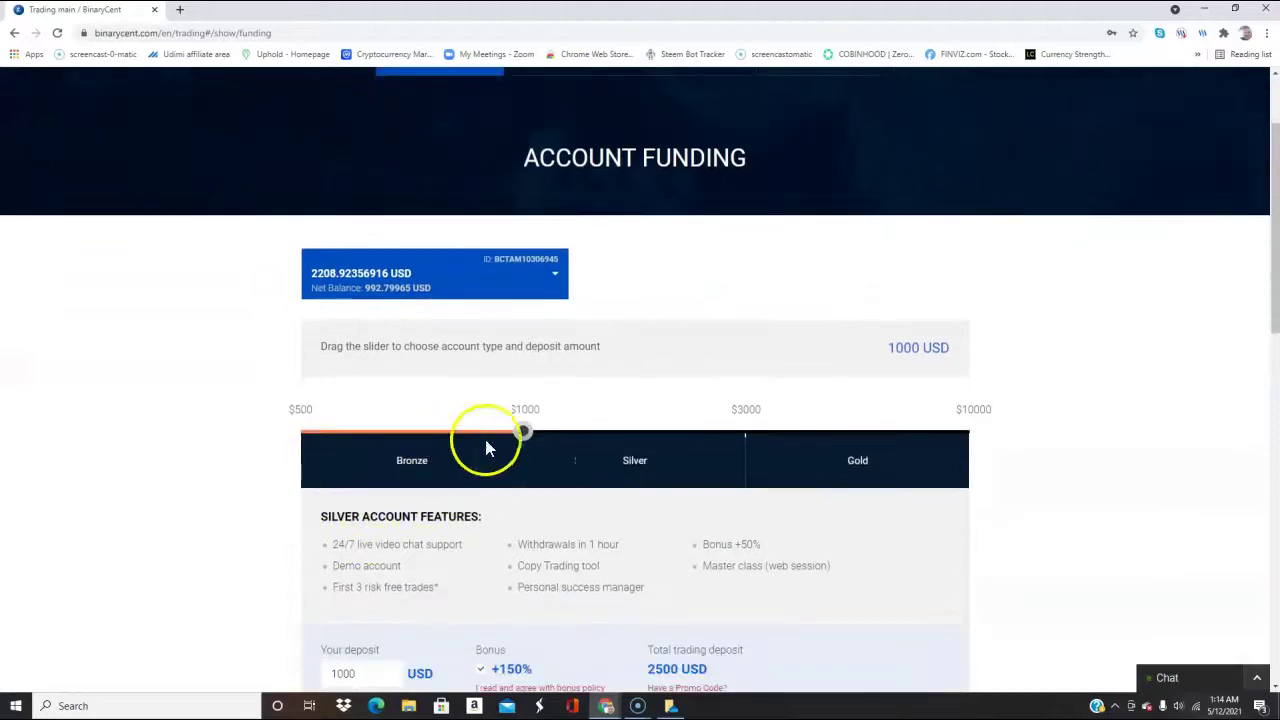
mouse_move(553, 427)
mouse_down()
mouse_move(693, 435)
mouse_move(319, 432)
mouse_up()
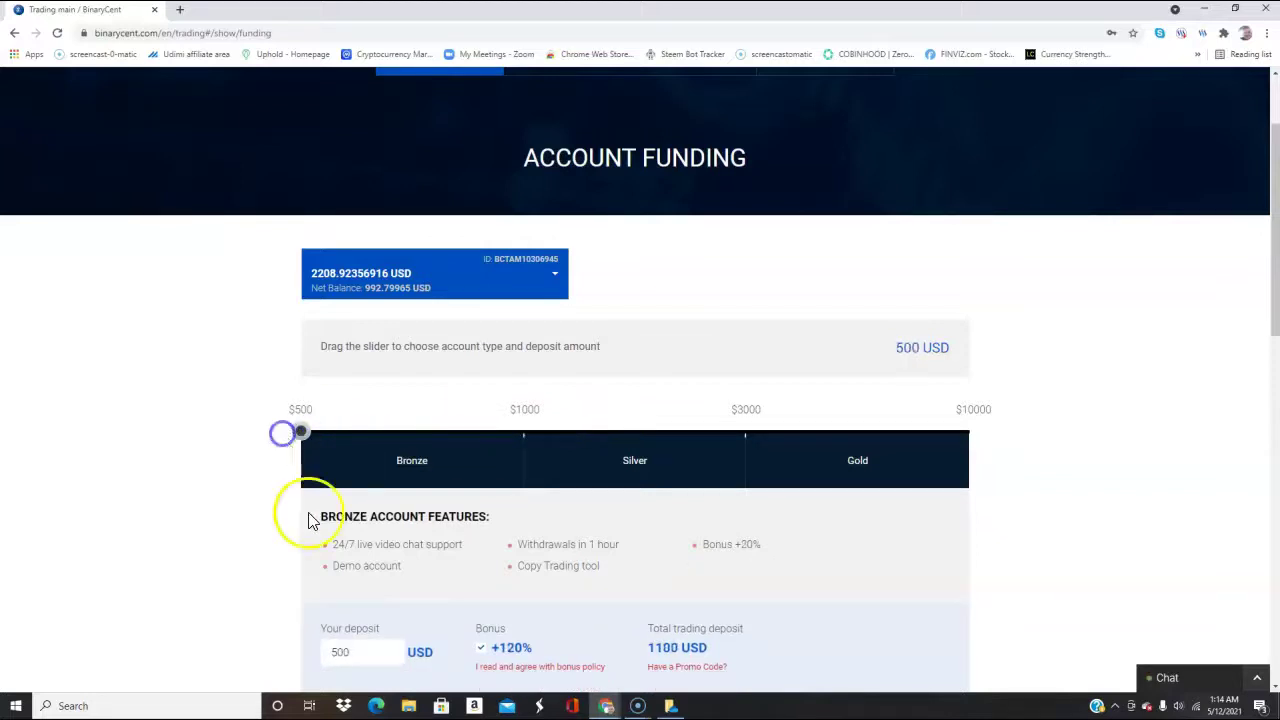
scroll(309, 545, down, 1)
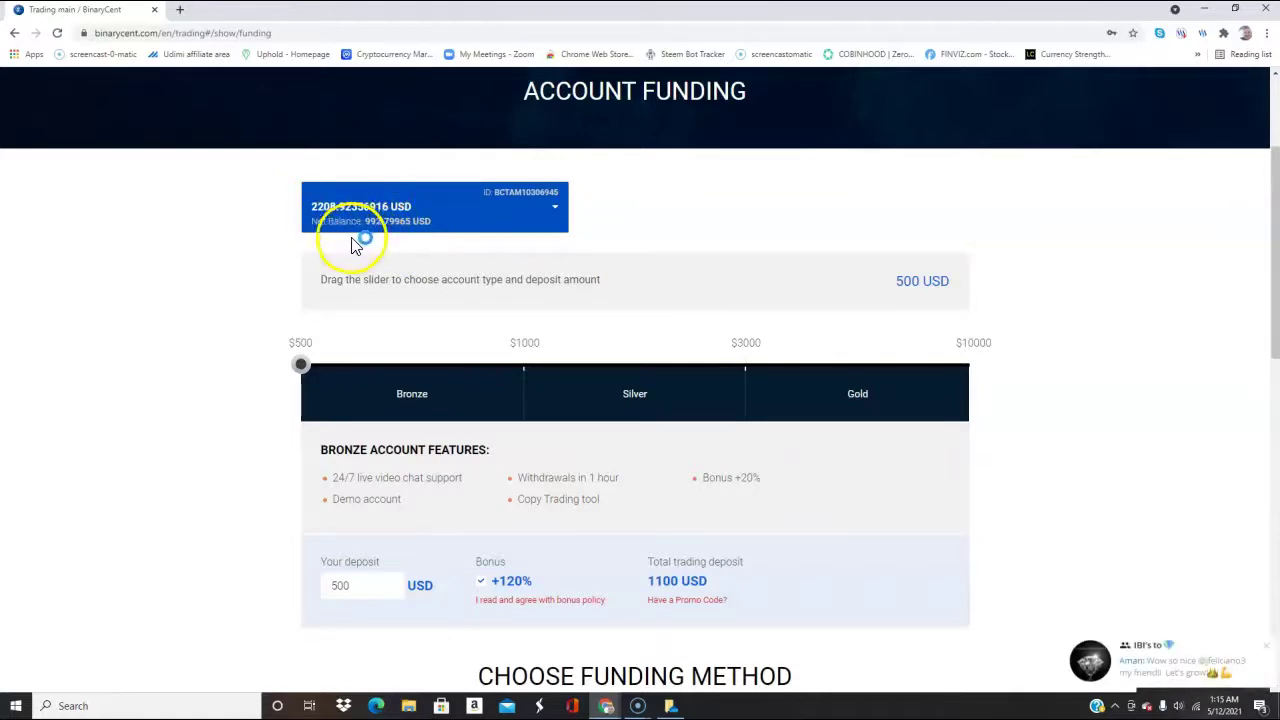
mouse_move(1165, 659)
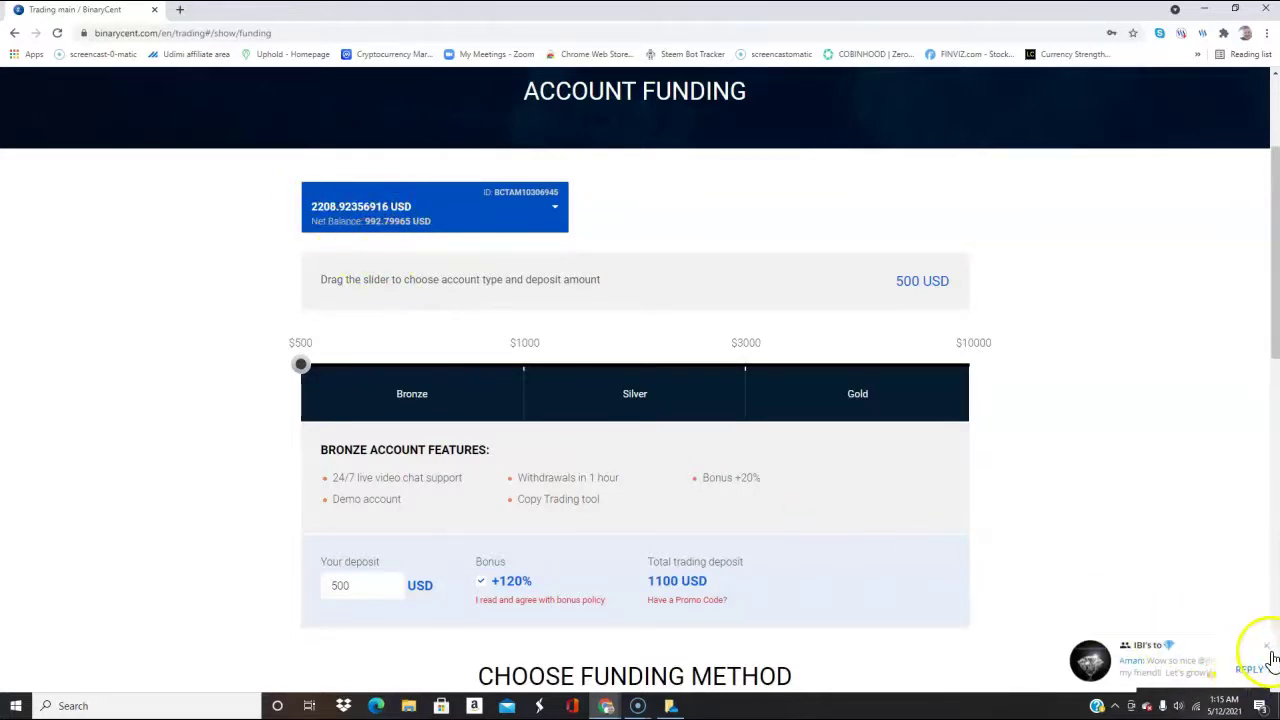
click(1270, 650)
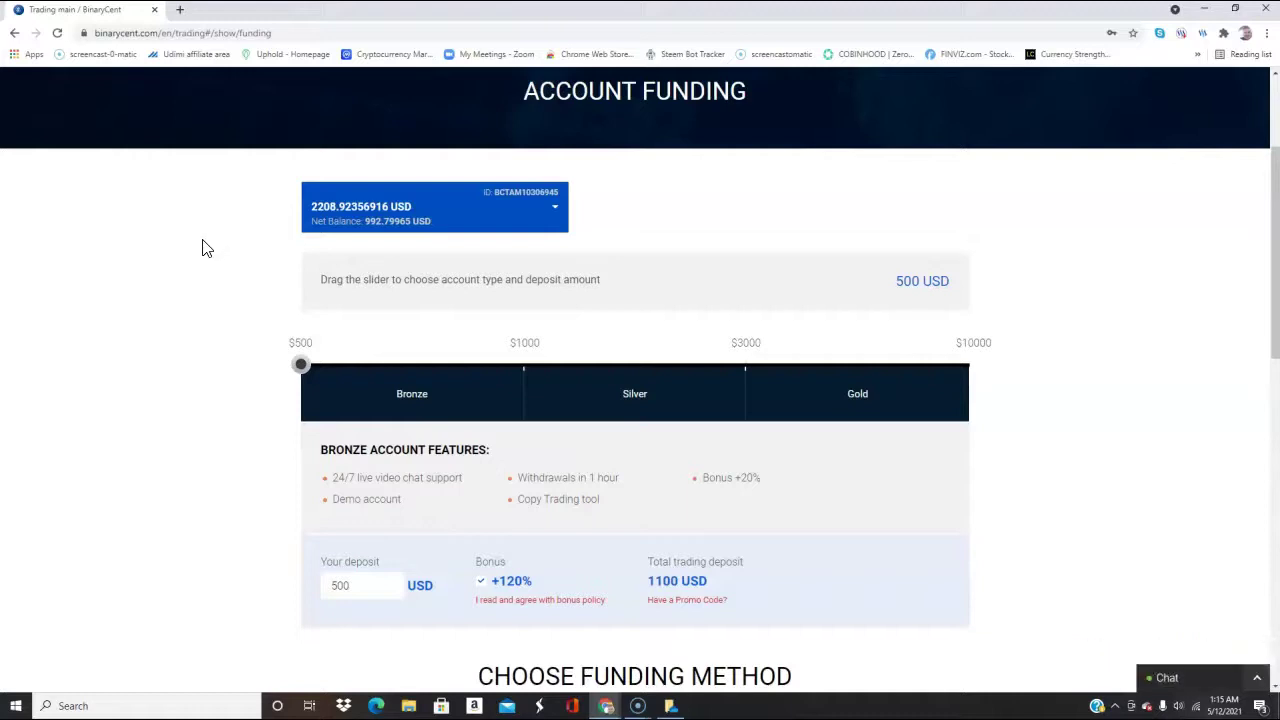
click(265, 239)
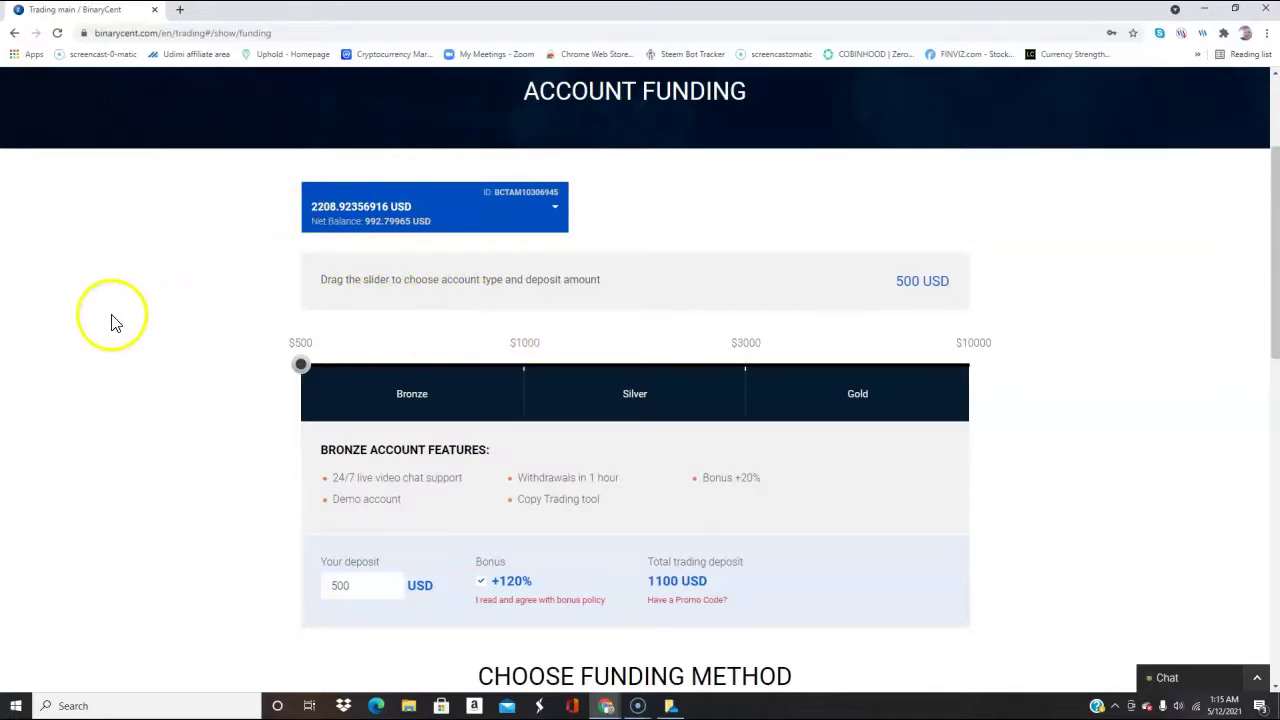
scroll(113, 322, up, 1)
scroll(113, 322, up, 1)
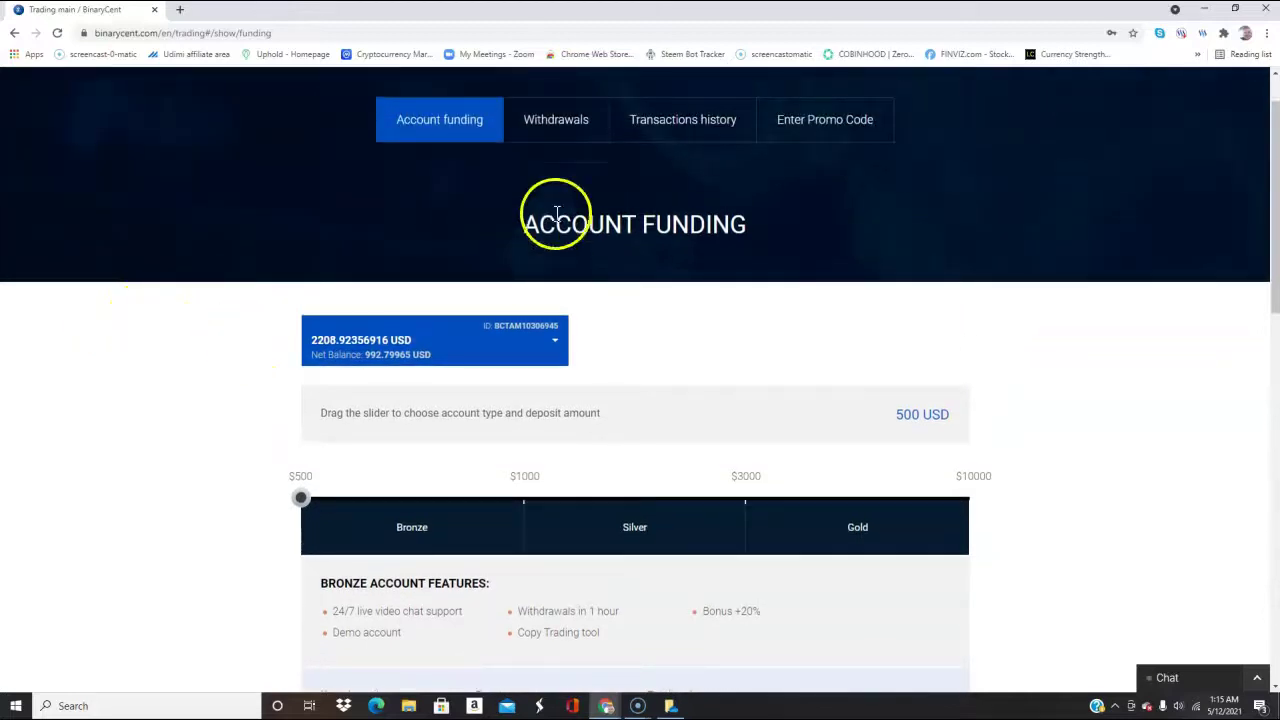
scroll(468, 202, up, 1)
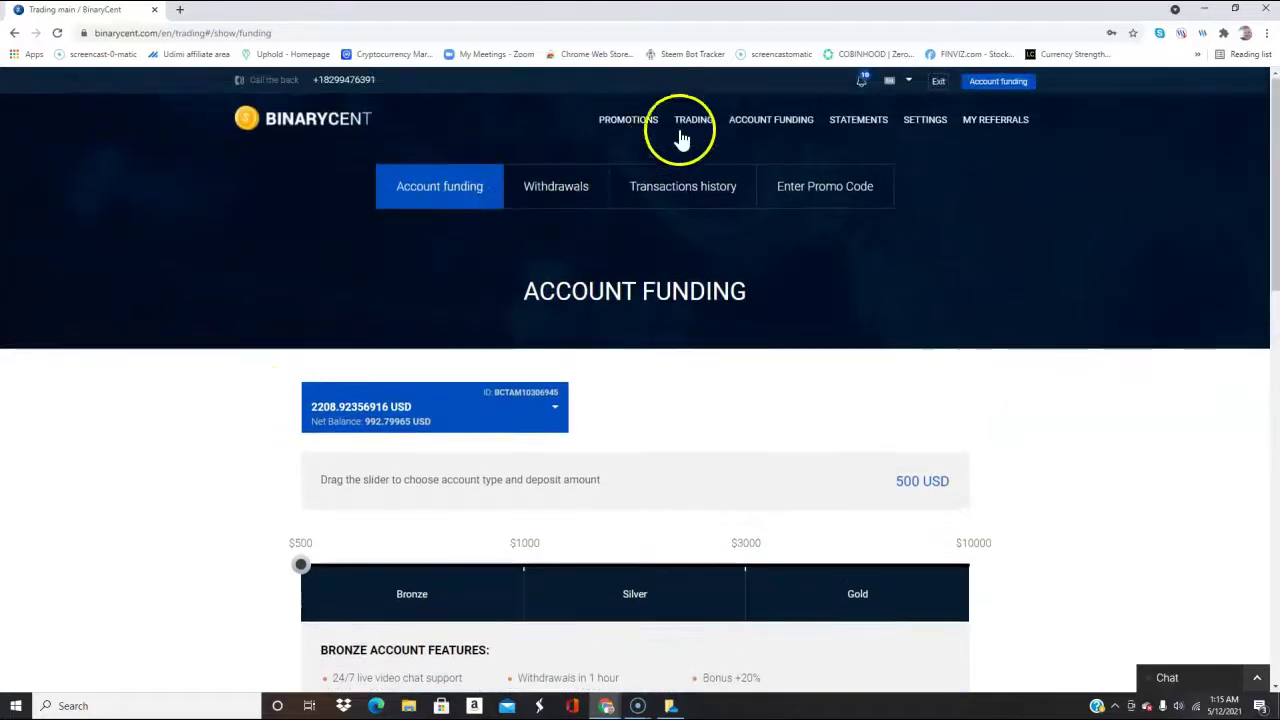
mouse_move(770, 120)
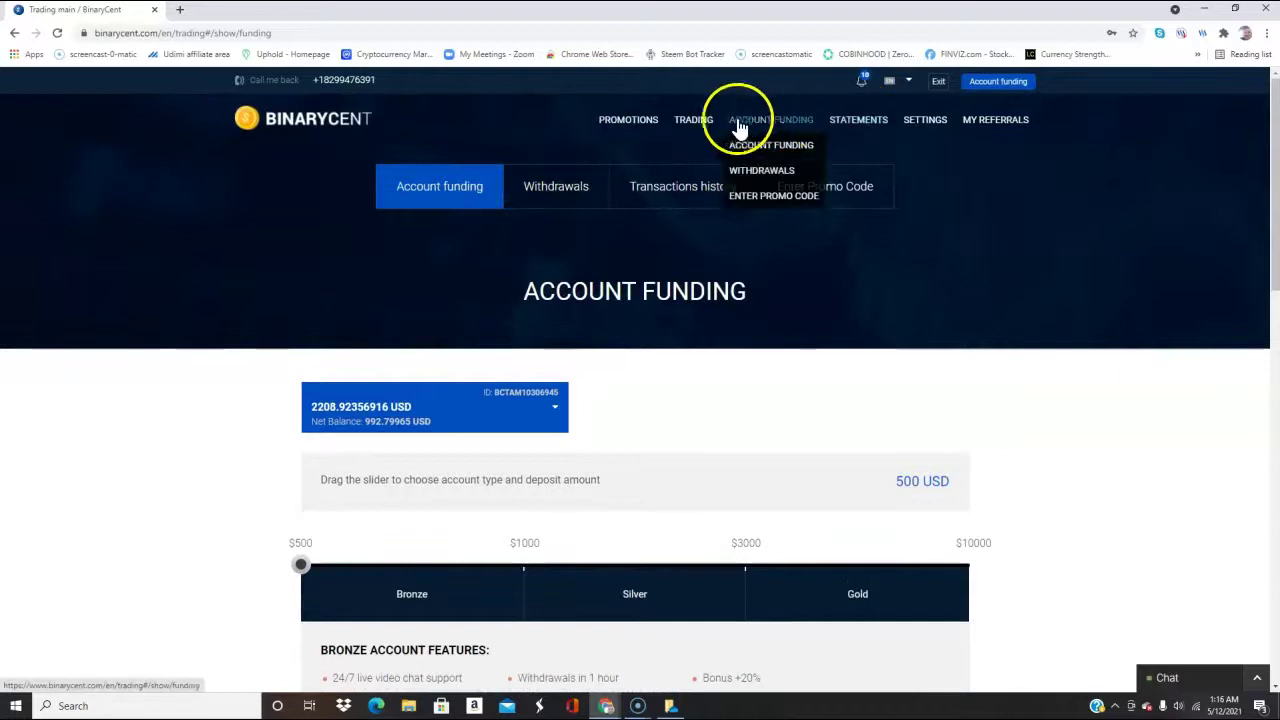
Step: Visit the Promotions page, then return to Trading and scroll to the open-trades table
click(626, 121)
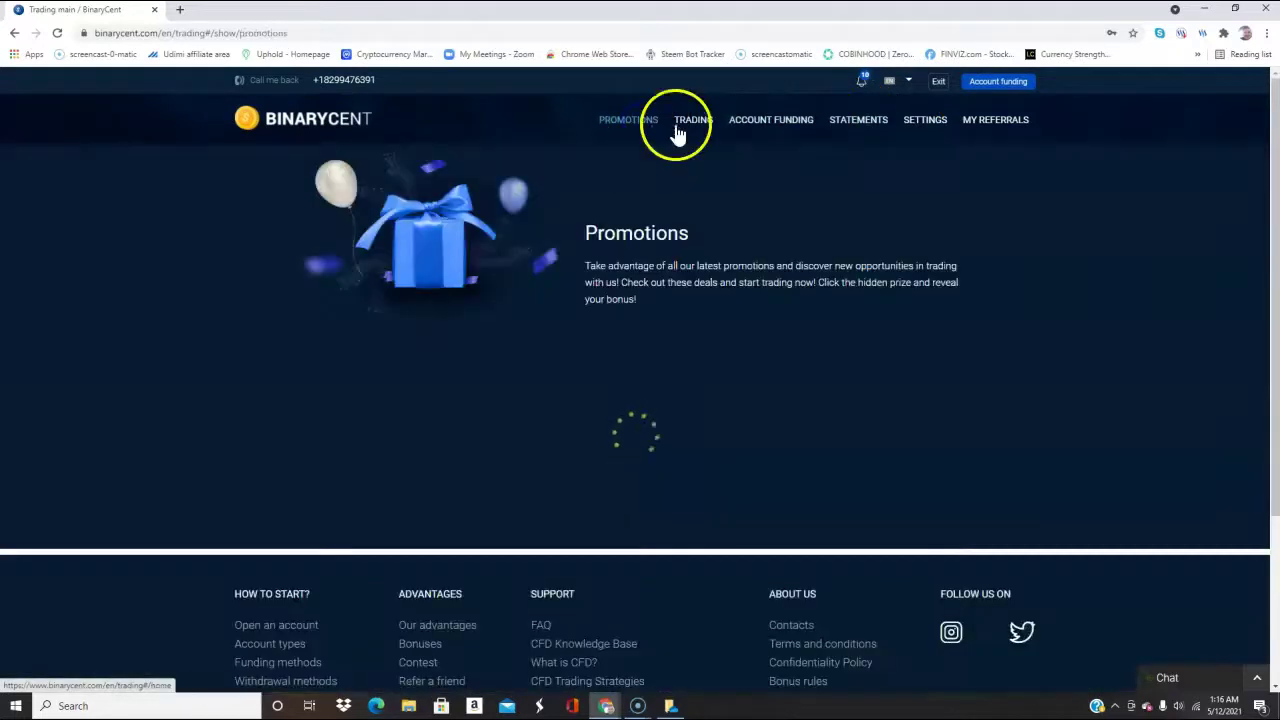
click(694, 122)
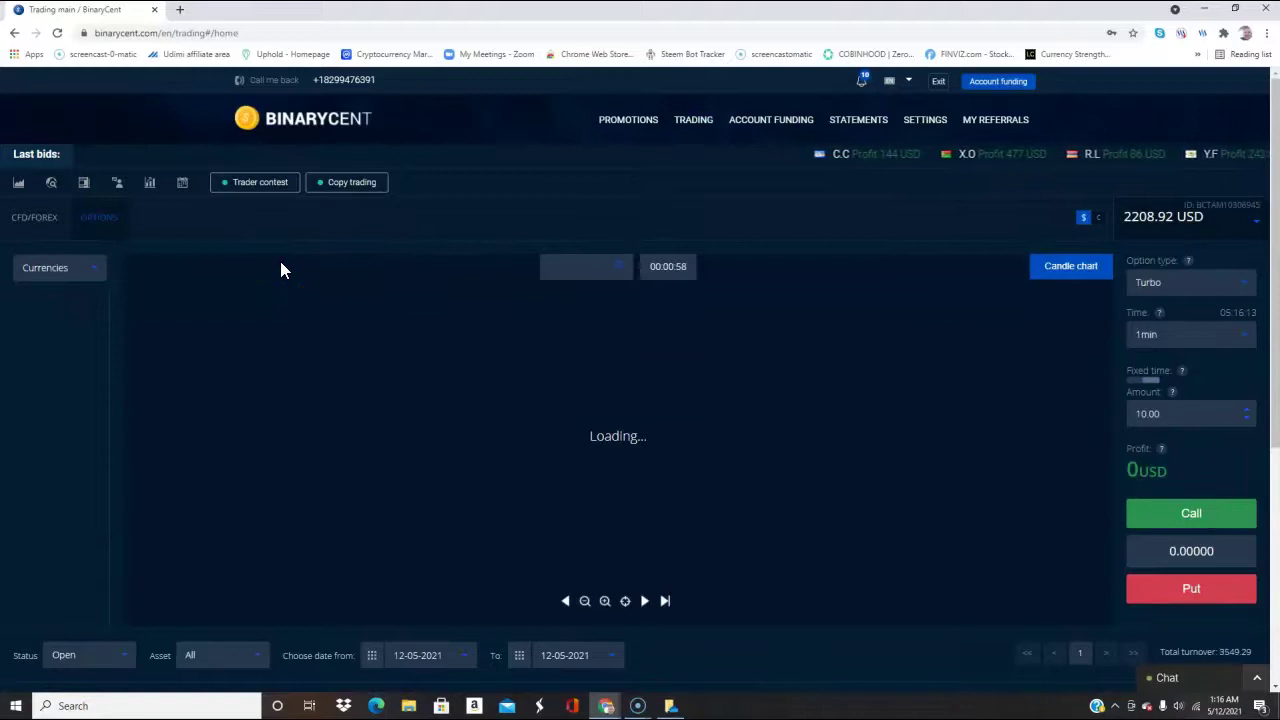
scroll(326, 290, down, 2)
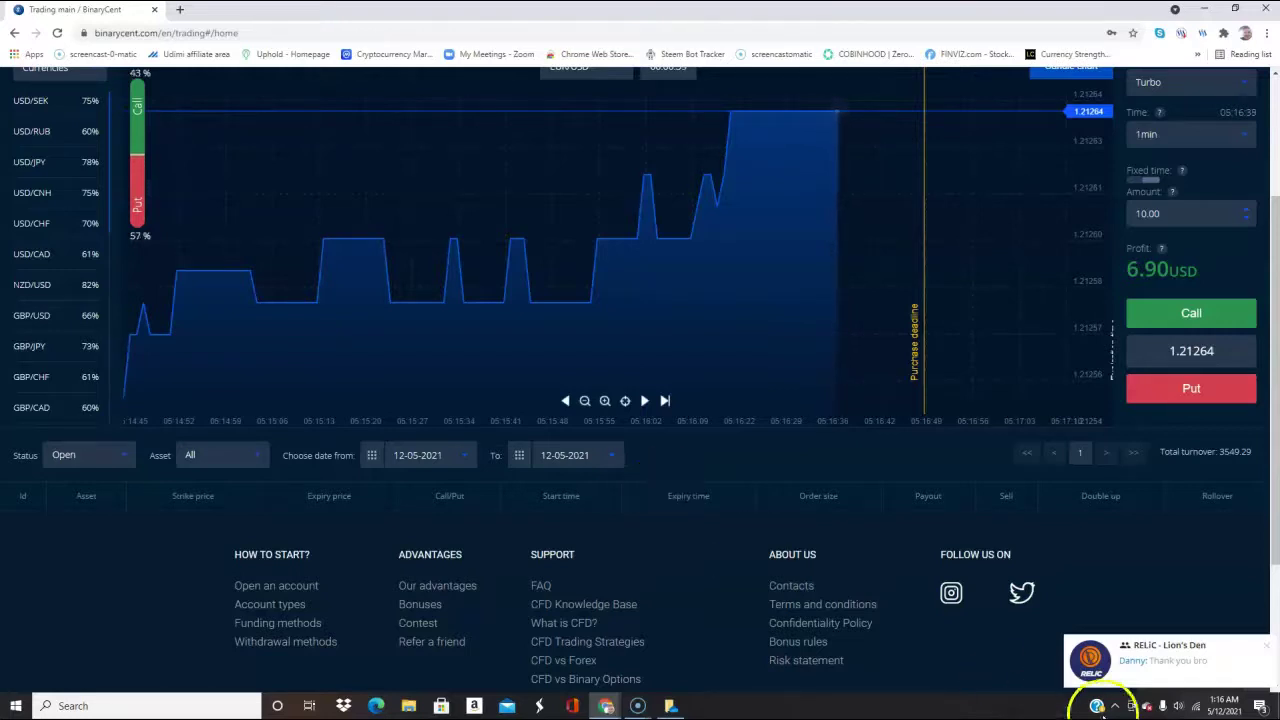
click(1266, 645)
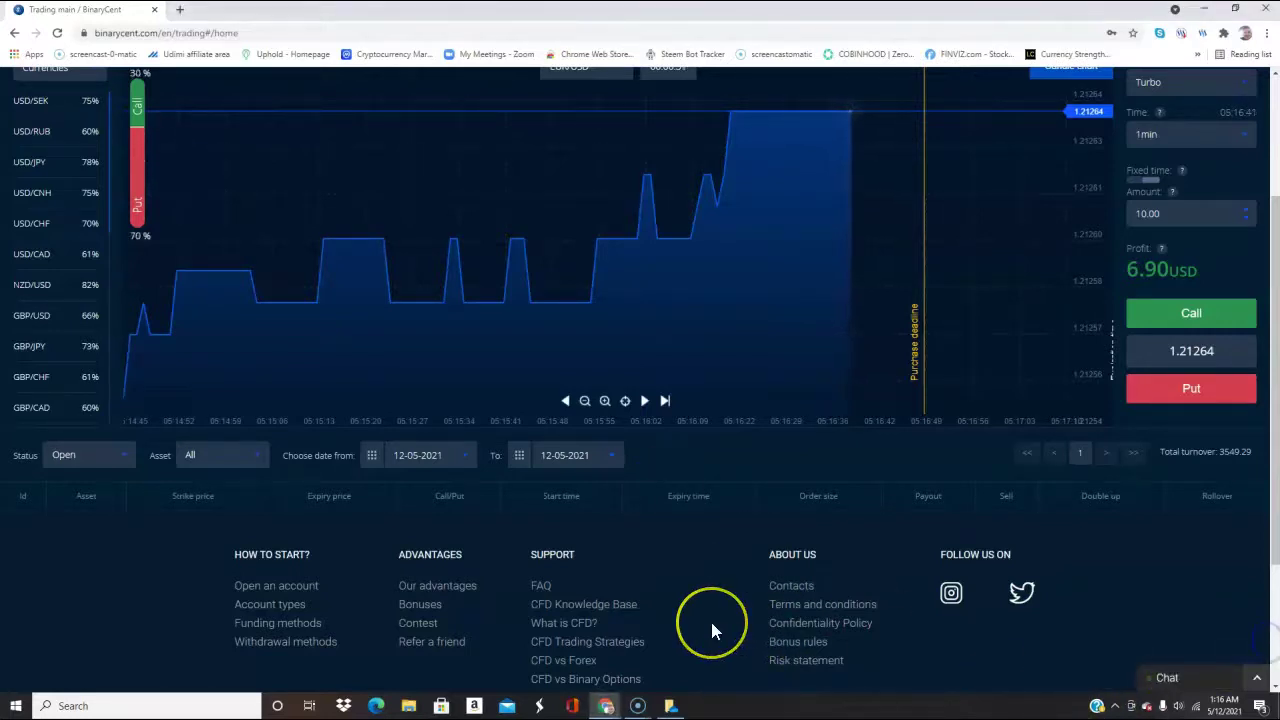